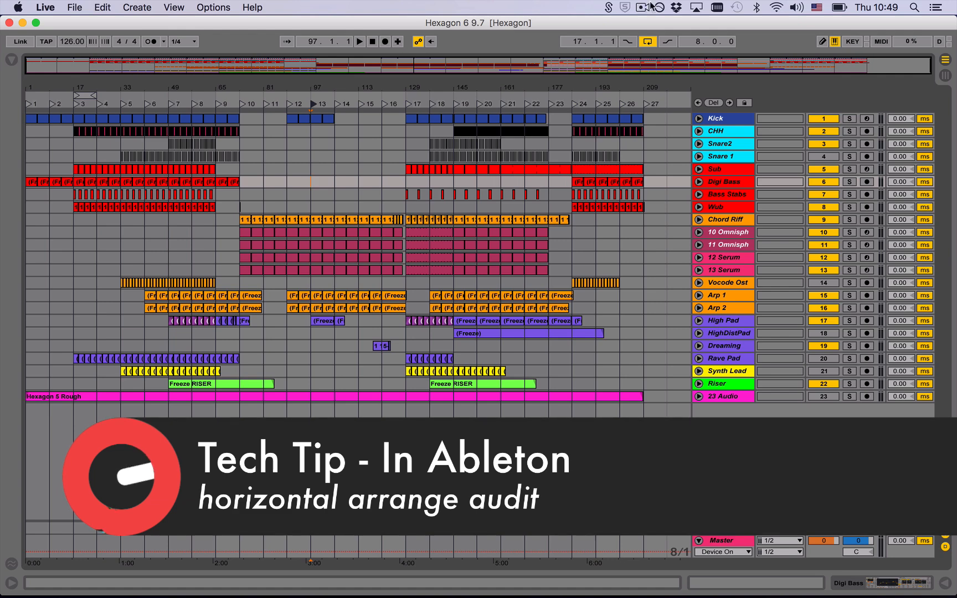
Step: Step through the track list from Kick down to Synth Lead and back up to Dreaming, reviewing each track's row in the arrangement
left_click(720, 118)
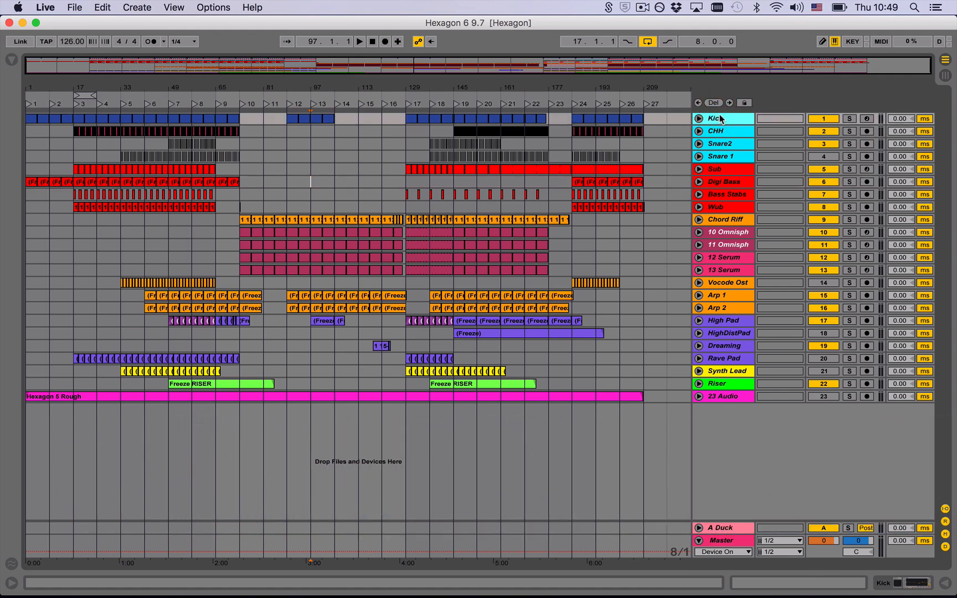
key("Down")
key("Down")
key("Down")
key("Down")
key("Down")
key("Down")
key("Down")
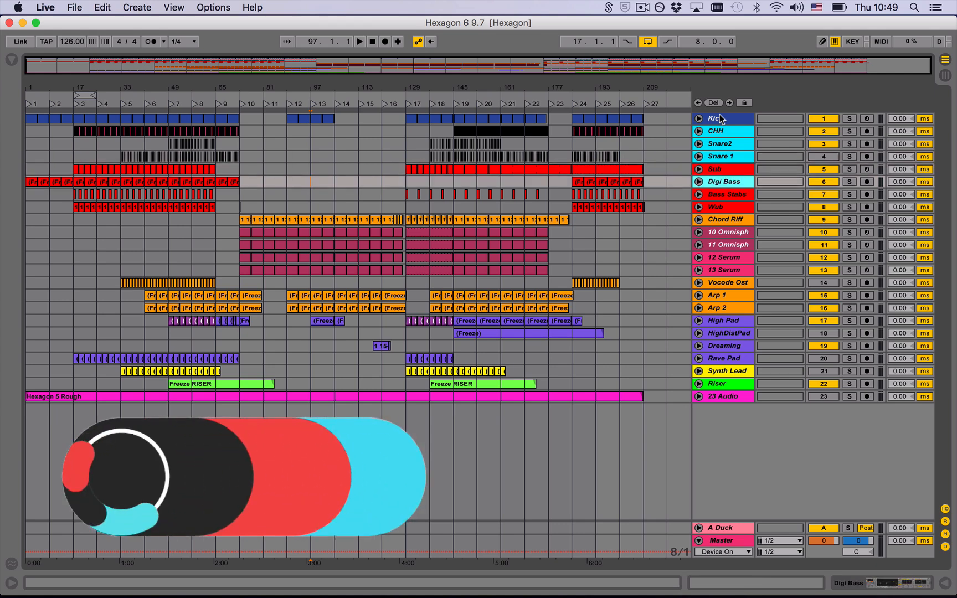
key("Down")
key("Down")
key("Down")
key("Down")
key("Down")
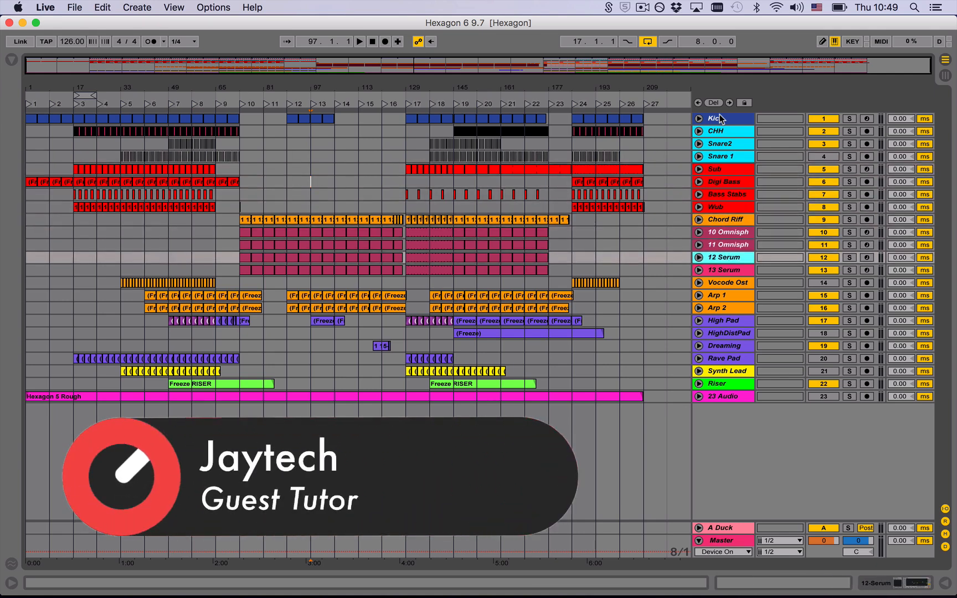
key("Down")
key("Down")
key("Down")
key("Down")
key("Down")
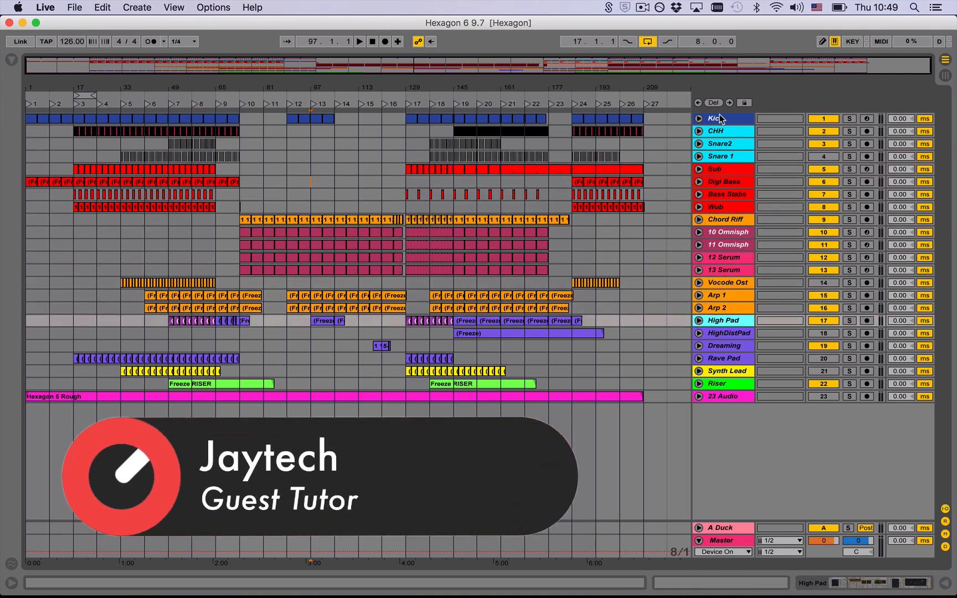
key("Up")
key("Down")
key("Down")
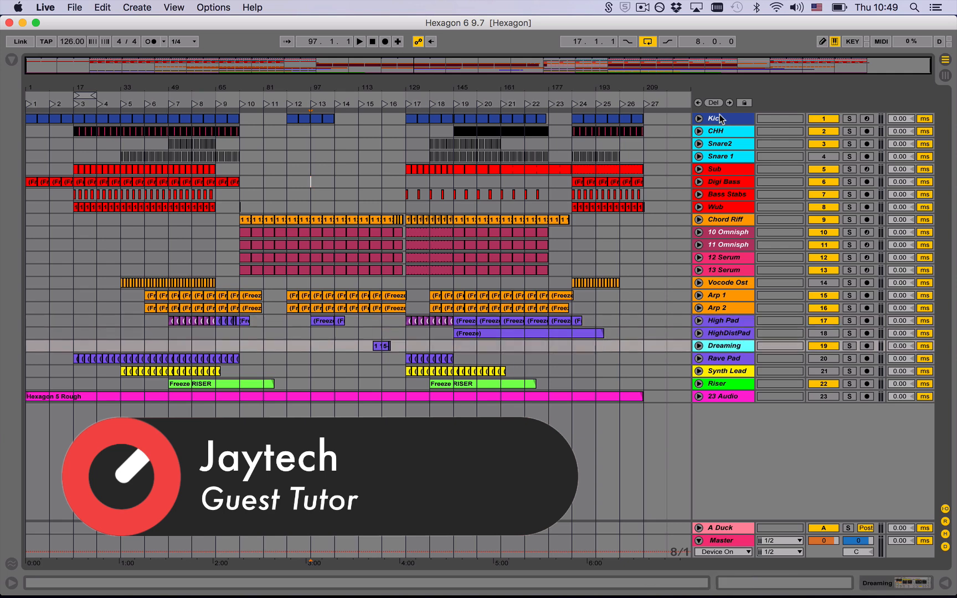
key("Down")
key("Down")
key("Down")
key("Down")
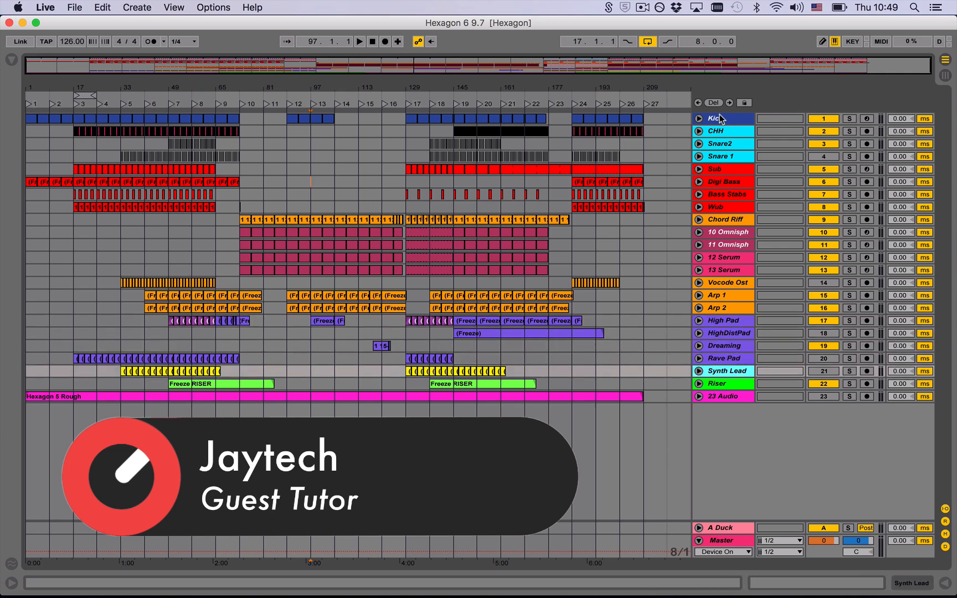
key("Up")
key("Up")
key("Up")
key("Up")
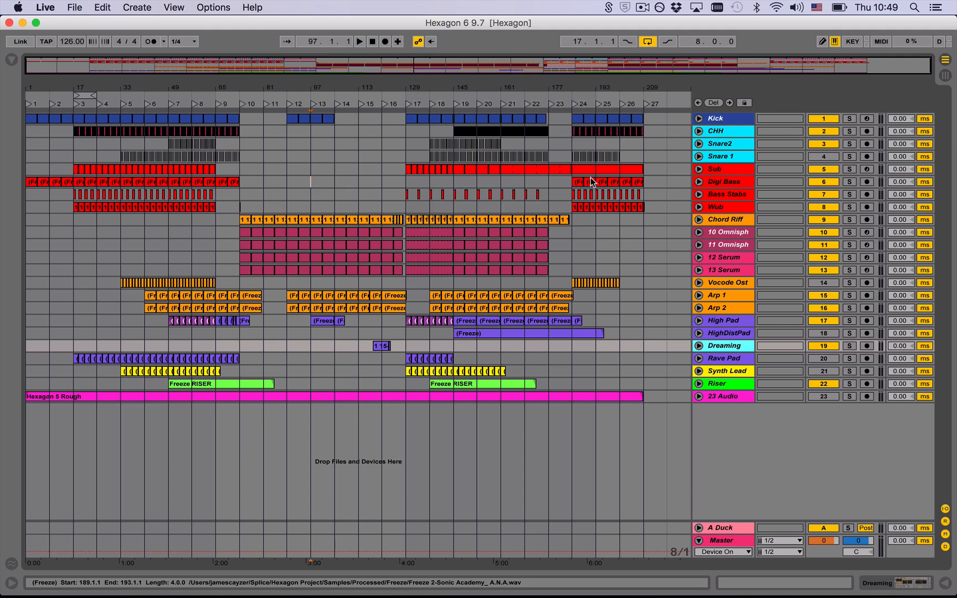
Step: Highlight empty stretches: bars 1–17 on Snare2, bars 129–161 on Digi Bass and the opening bars of Bass Stabs
left_click(32, 144)
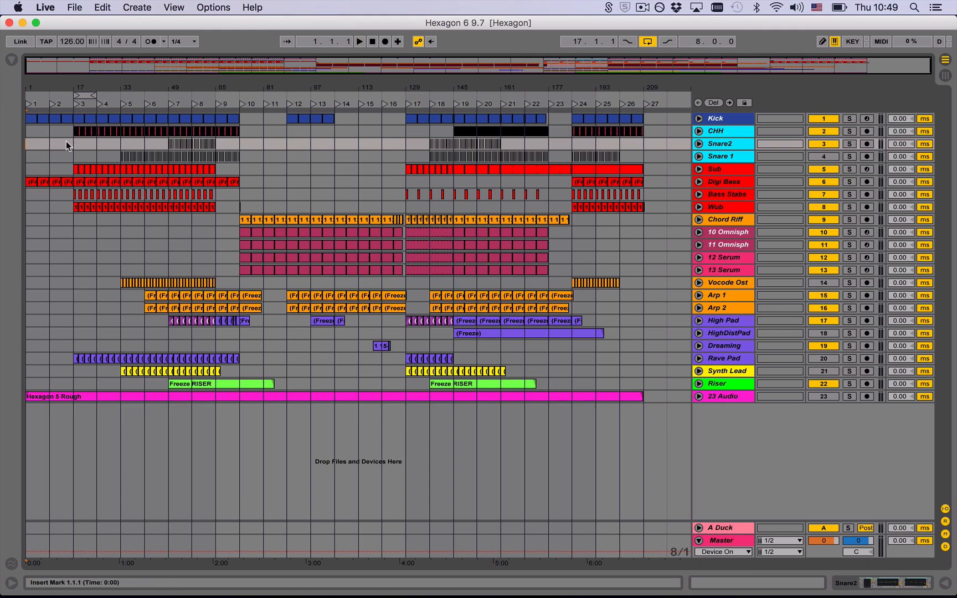
left_click_drag(69, 146, 38, 147)
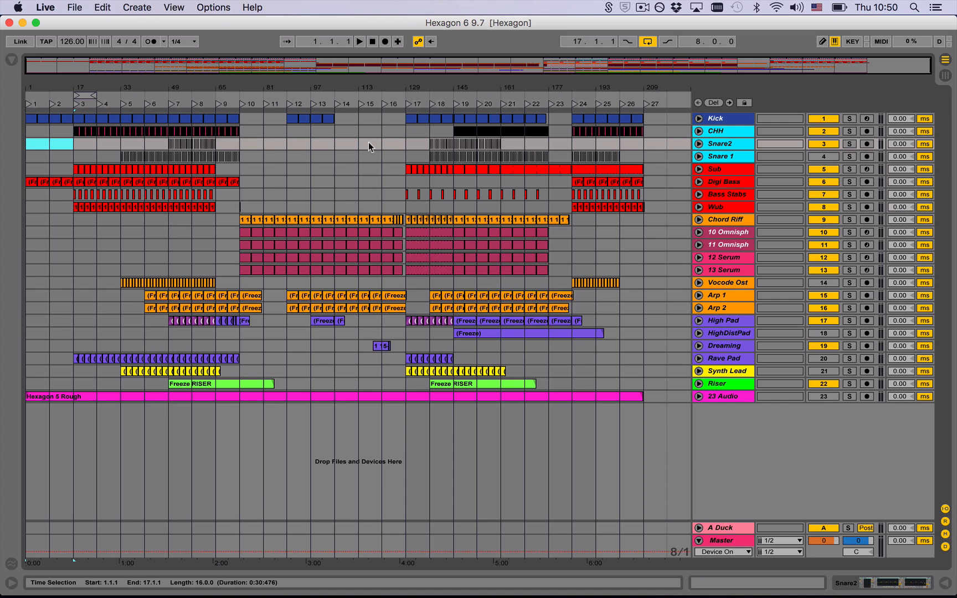
left_click_drag(415, 181, 499, 179)
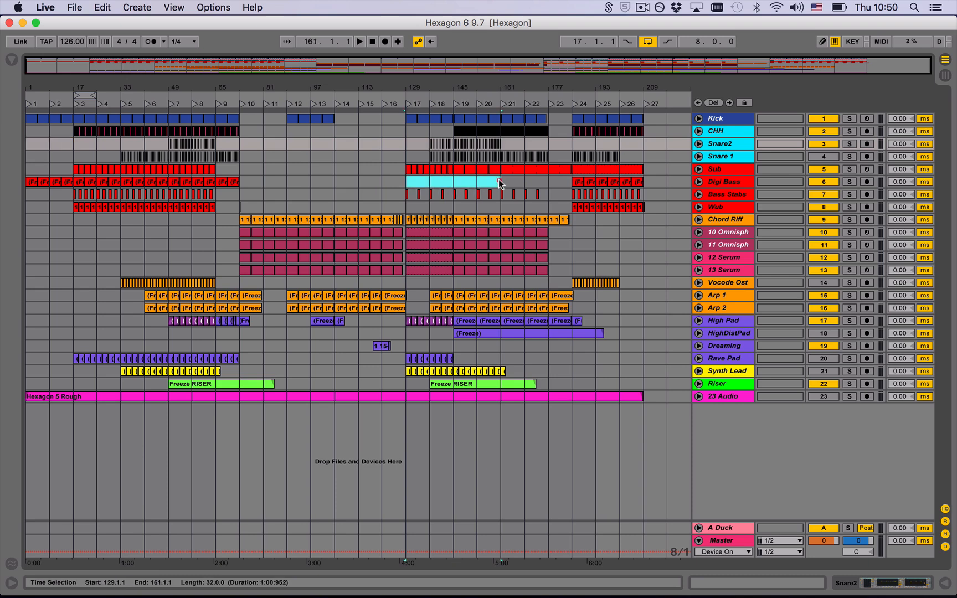
left_click(31, 194)
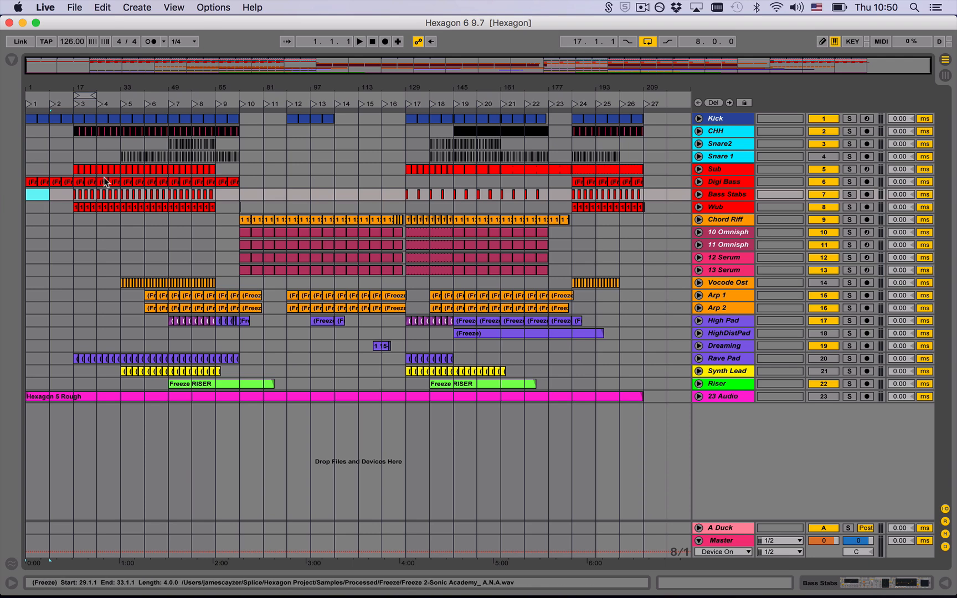
Step: Check the Snare2 row at successive points along its opening section
left_click(46, 146)
left_click(69, 145)
left_click(94, 144)
left_click(122, 145)
left_click(144, 144)
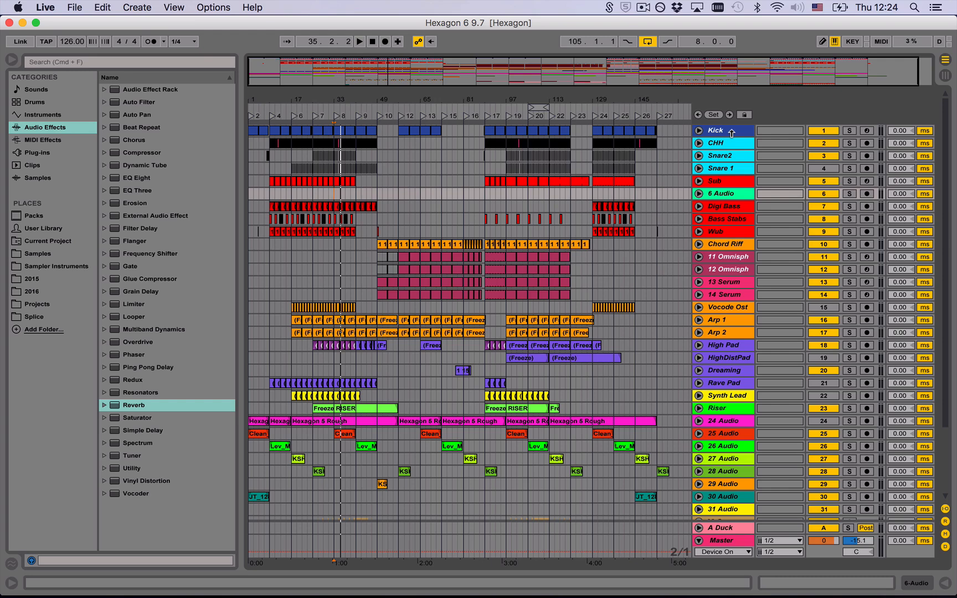
Step: Unfold the Kick track and audition its transition into bar 17
left_click(698, 131)
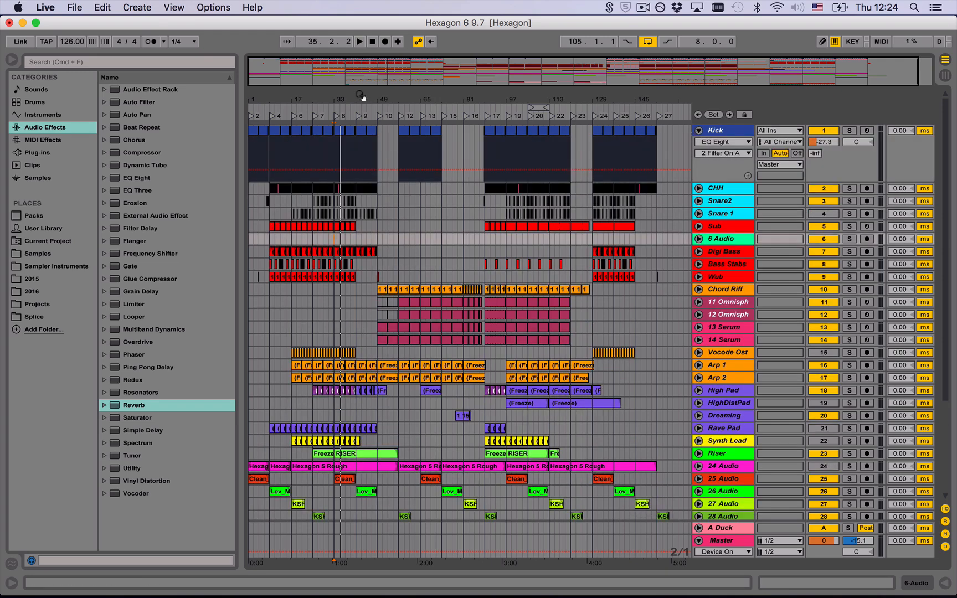
mouse_move(281, 98)
left_mouse_down()
mouse_move(292, 171)
mouse_move(308, 200)
mouse_move(289, 166)
left_mouse_up()
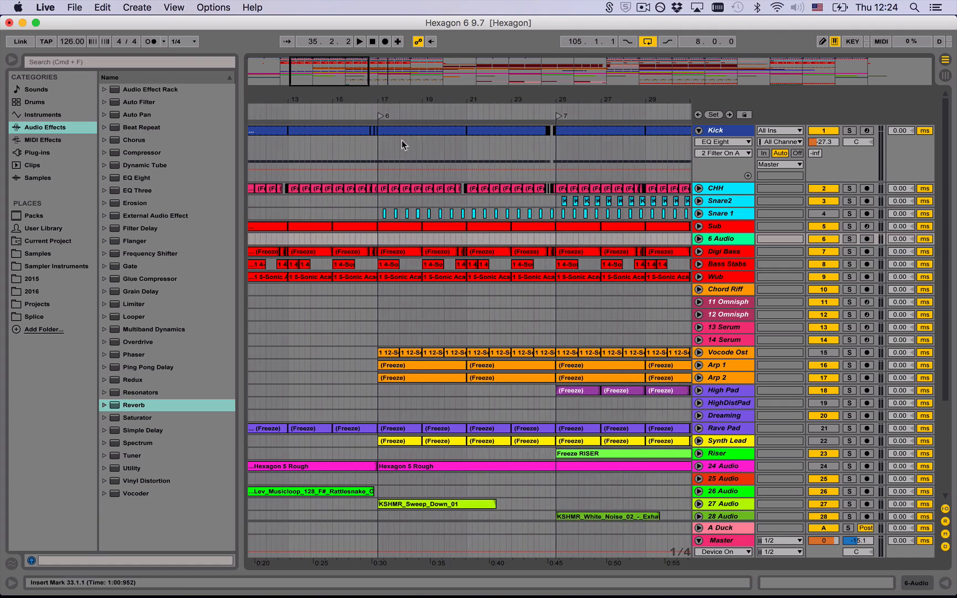
left_click_drag(372, 103, 372, 135)
left_click(357, 150)
key("space")
Step: Play back the Kick fill leading into bar 25
mouse_move(621, 98)
left_mouse_down()
mouse_move(480, 98)
mouse_move(441, 72)
left_mouse_up()
left_click(520, 149)
key("space")
key("space")
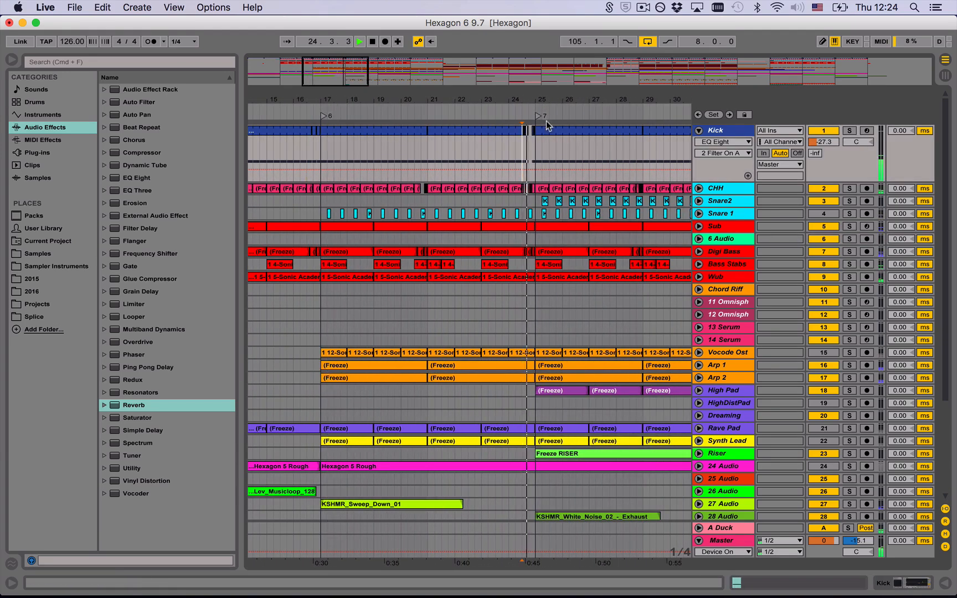
Step: Audition the end of the Kick phrase from bar 32.3.1 into bar 33
left_click_drag(577, 100, 312, 89)
left_click(439, 146)
key("space")
left_click_drag(454, 93, 335, 93)
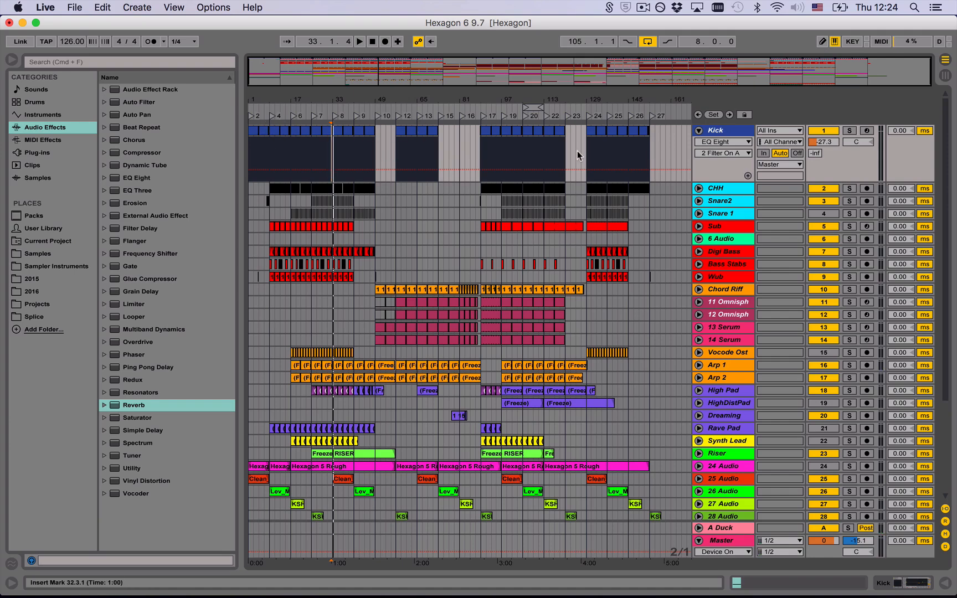
Step: Unfold the CHH track and play its fill just before bar 21
left_click(699, 188)
left_click_drag(283, 105, 286, 99)
left_click_drag(387, 103, 387, 132)
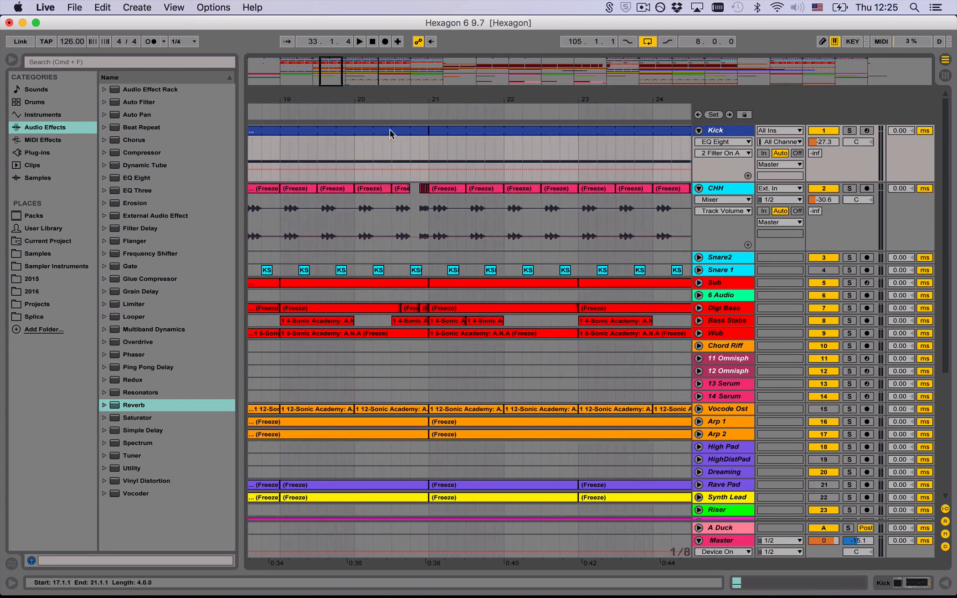
left_click(390, 114)
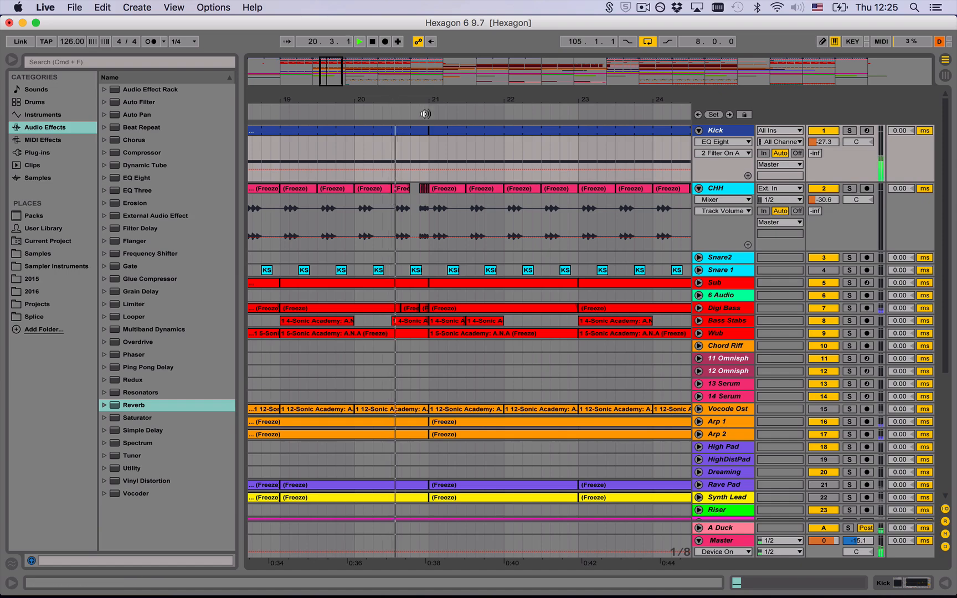
Step: Audition the CHH fill from bar 24.3.1 into bar 25
mouse_move(571, 102)
left_mouse_down()
mouse_move(352, 99)
mouse_move(366, 130)
left_mouse_up()
key("space")
left_click(366, 202)
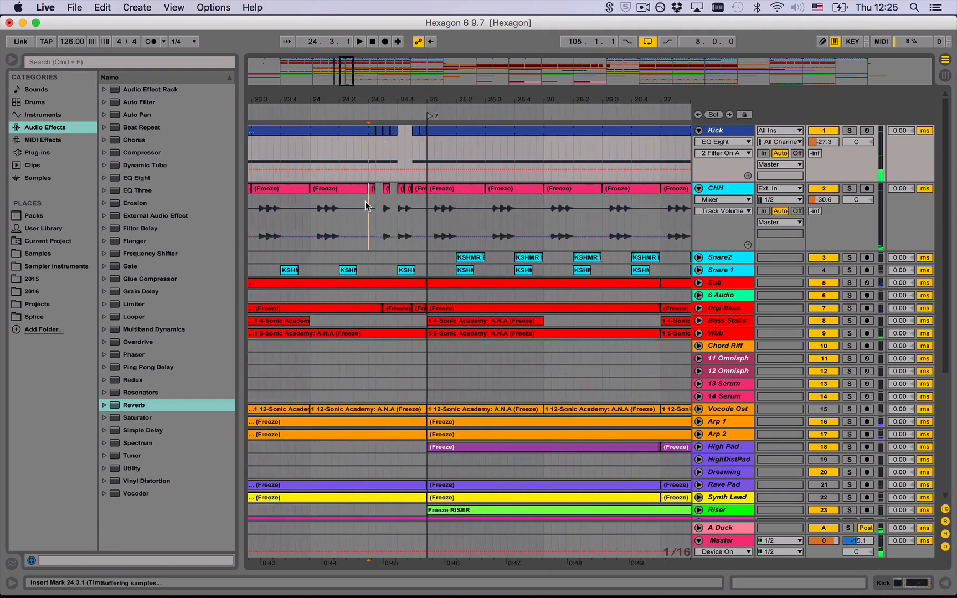
key("space")
left_click_drag(432, 101, 347, 98)
key("space")
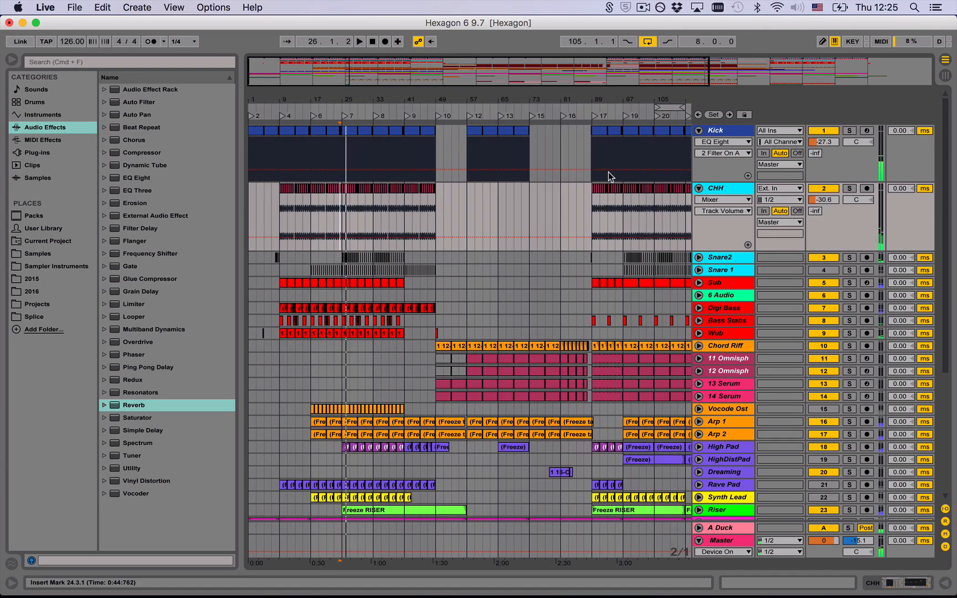
Step: Play the Snare2 fill from bar 8.1.1 into bar 9
scroll(441, 195, "down", 3)
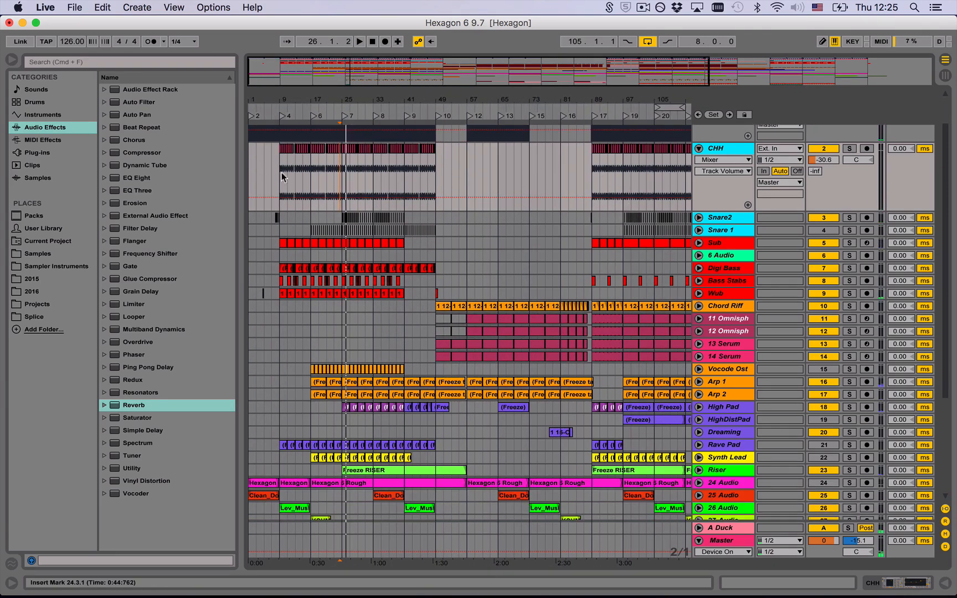
left_click_drag(277, 102, 279, 166)
left_click(266, 217)
key("space")
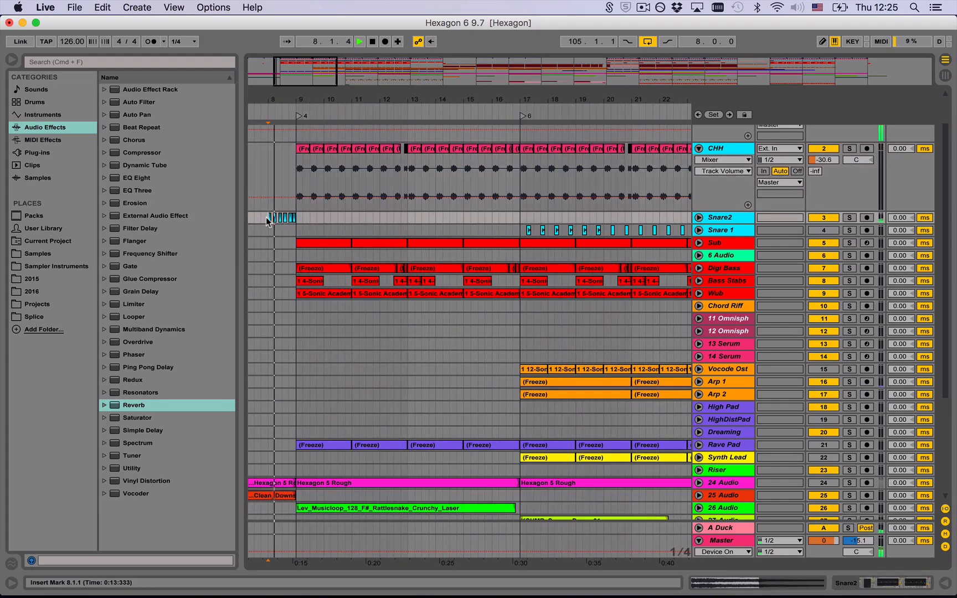
left_click_drag(322, 101, 322, 39)
key("space")
left_click_drag(268, 102, 267, 149)
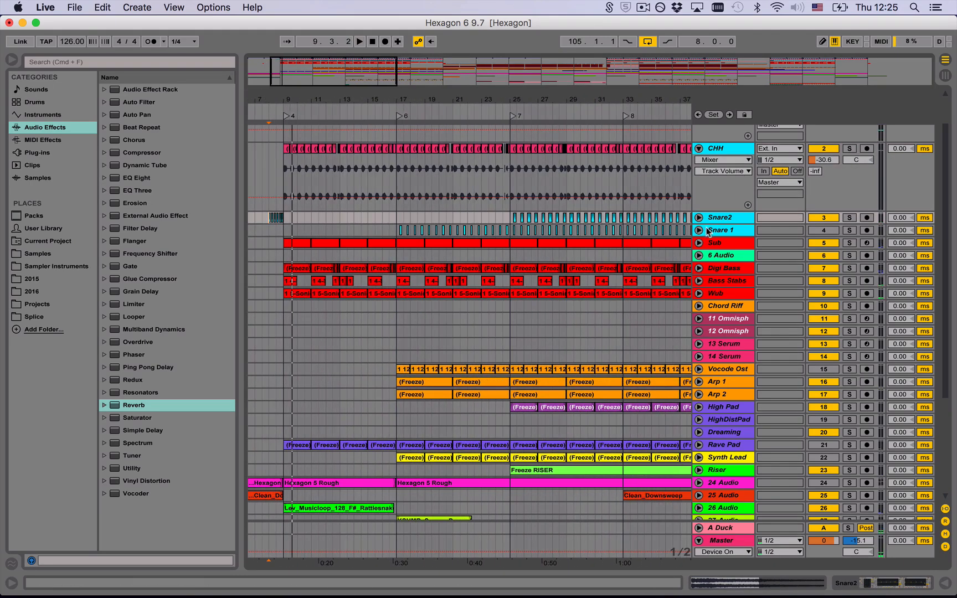
Step: Examine the whole arrangement from the Kick track down to the added audio tracks, comparing where parts change between sections
scroll(541, 210, "down", 2)
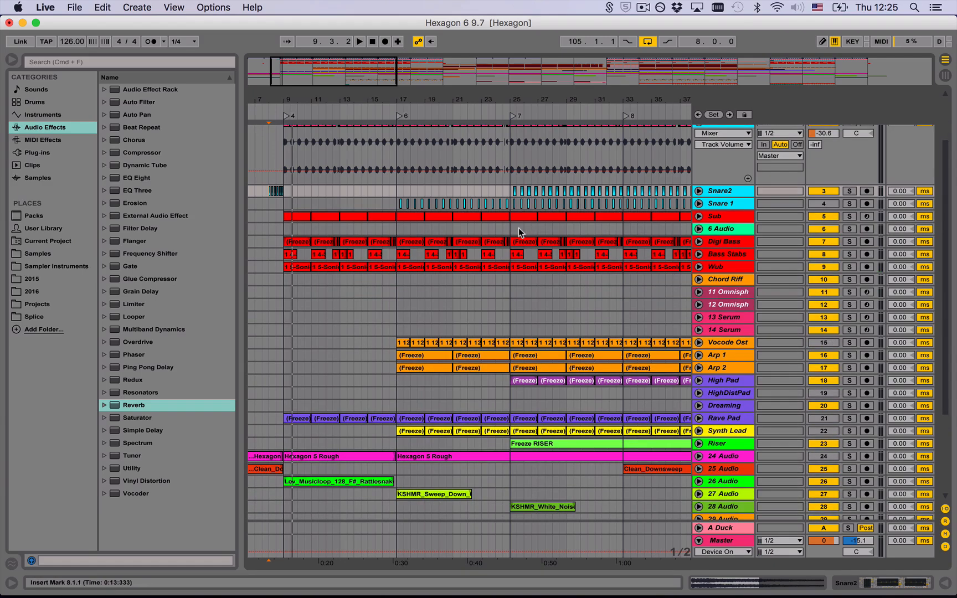
left_click_drag(446, 101, 447, 50)
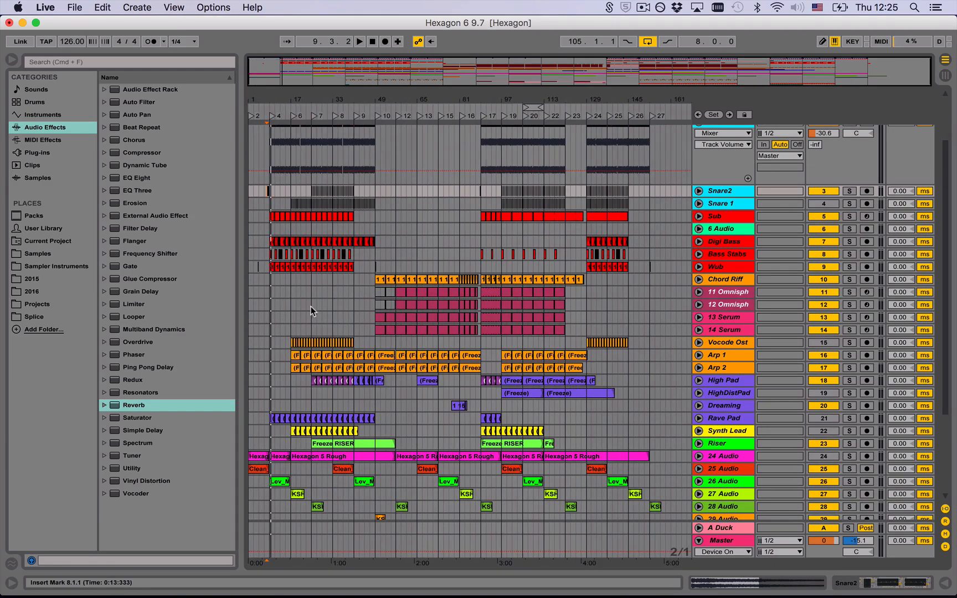
scroll(258, 216, "up", 5)
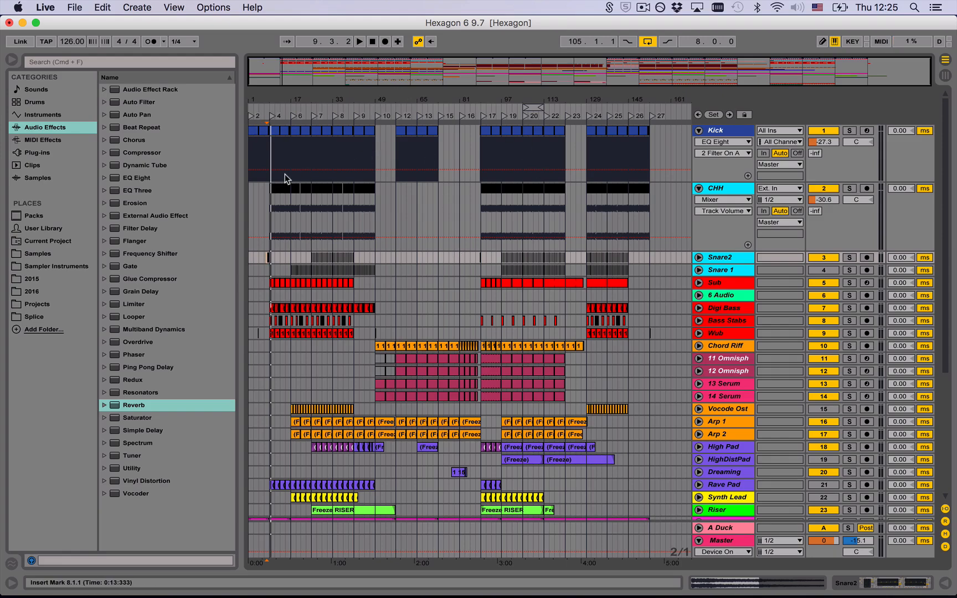
scroll(288, 174, "down", 10)
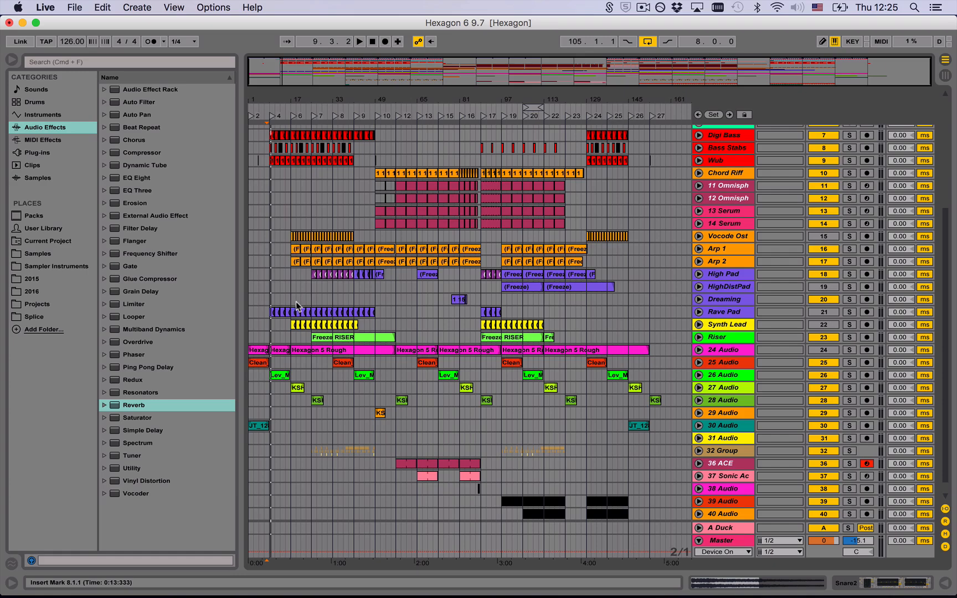
scroll(264, 261, "up", 10)
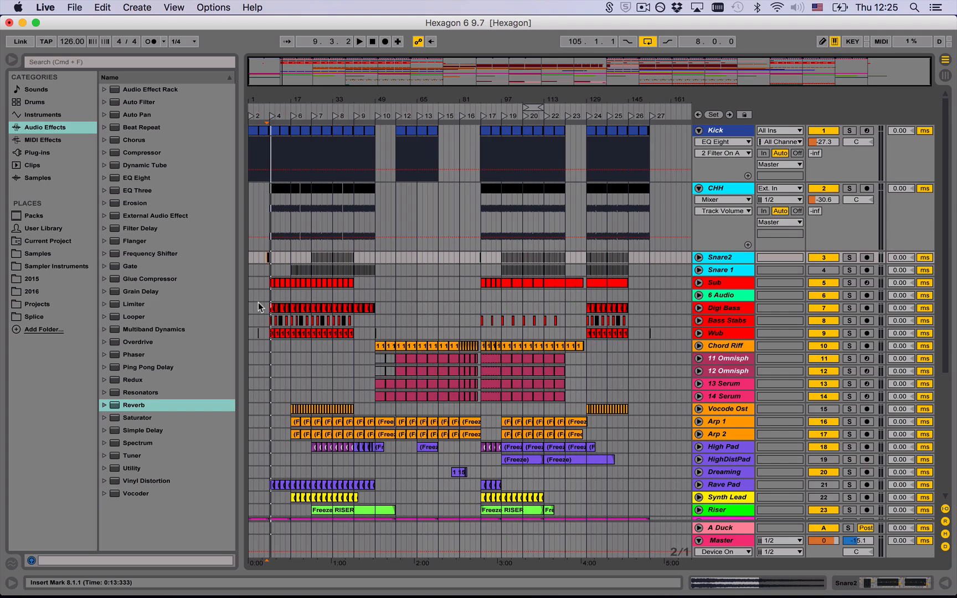
scroll(327, 303, "down", 5)
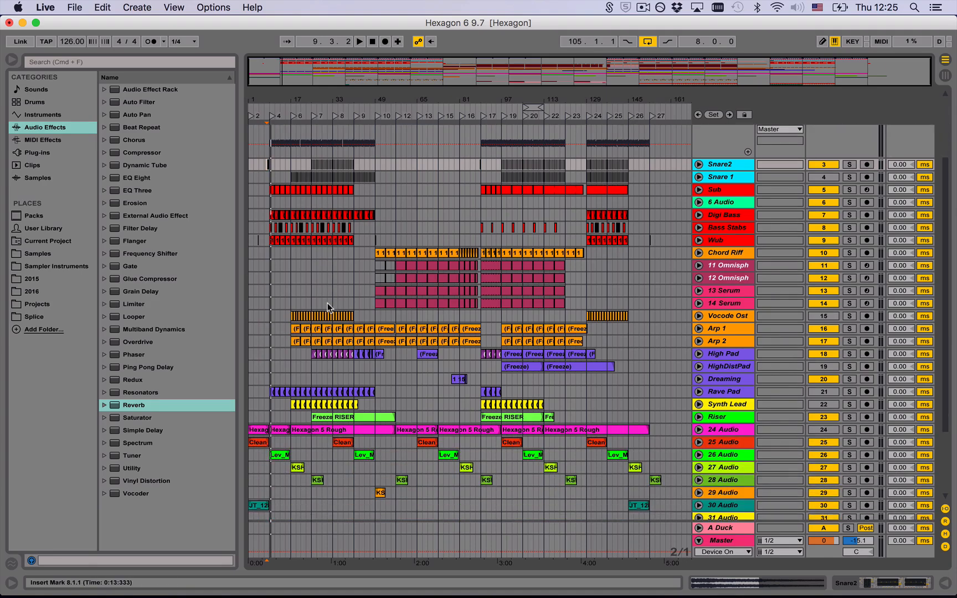
scroll(328, 303, "down", 5)
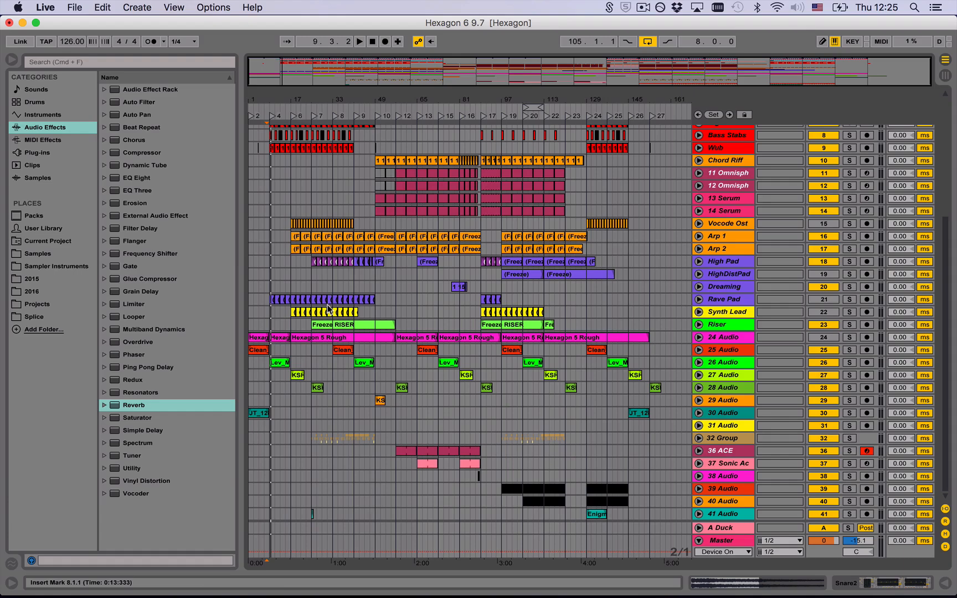
scroll(313, 319, "up", 4)
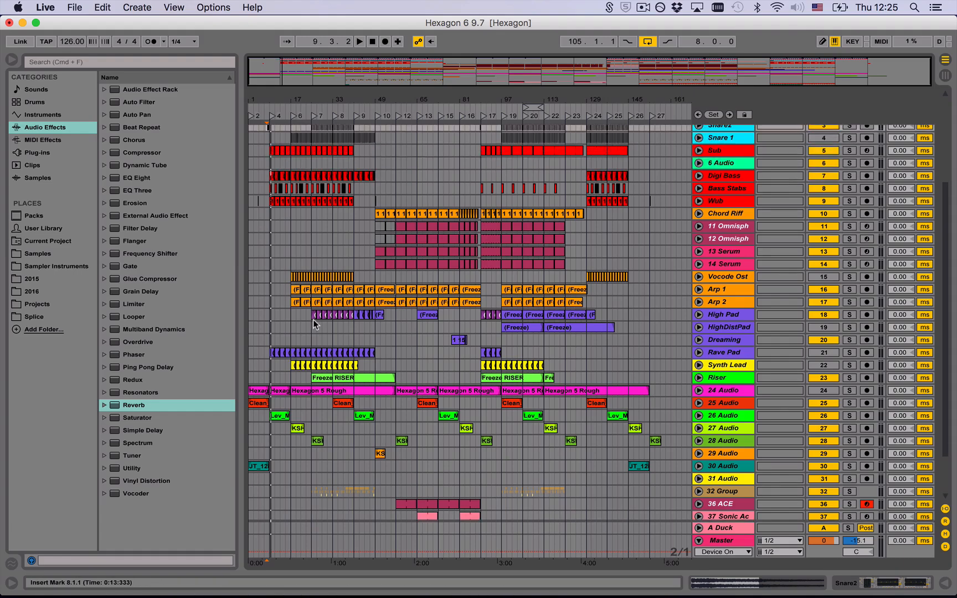
scroll(307, 257, "up", 2)
scroll(307, 257, "down", 3)
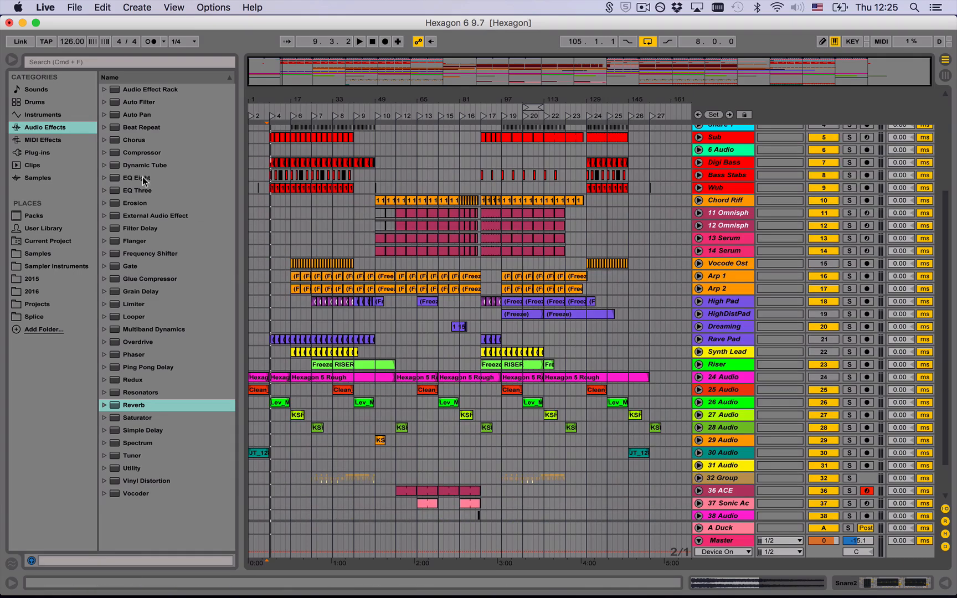
Step: Unfold the effect tracks 25 Audio to 28 Audio to show their waveforms at the section changes
scroll(386, 279, "down", 2)
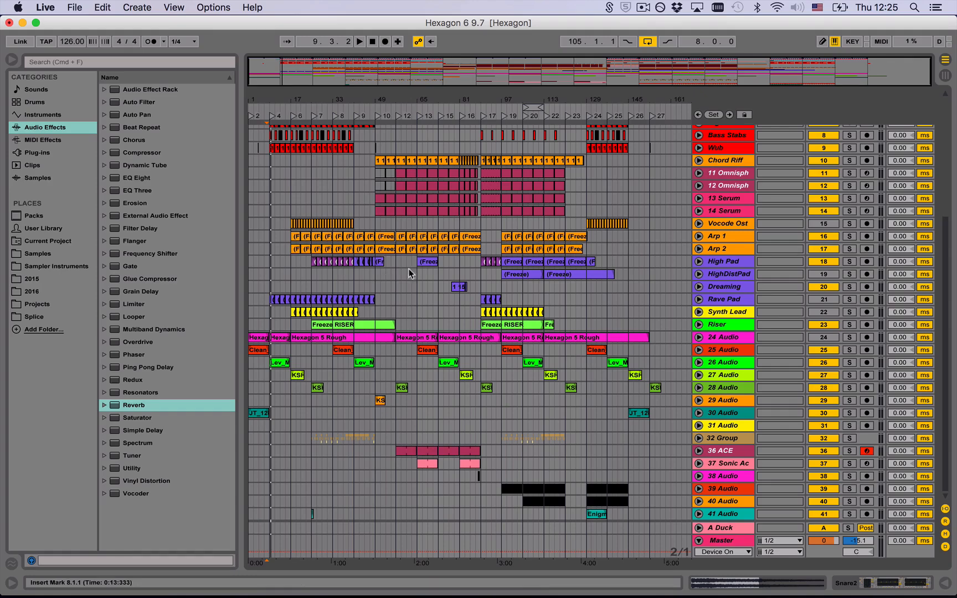
left_click(699, 350)
left_click(699, 408)
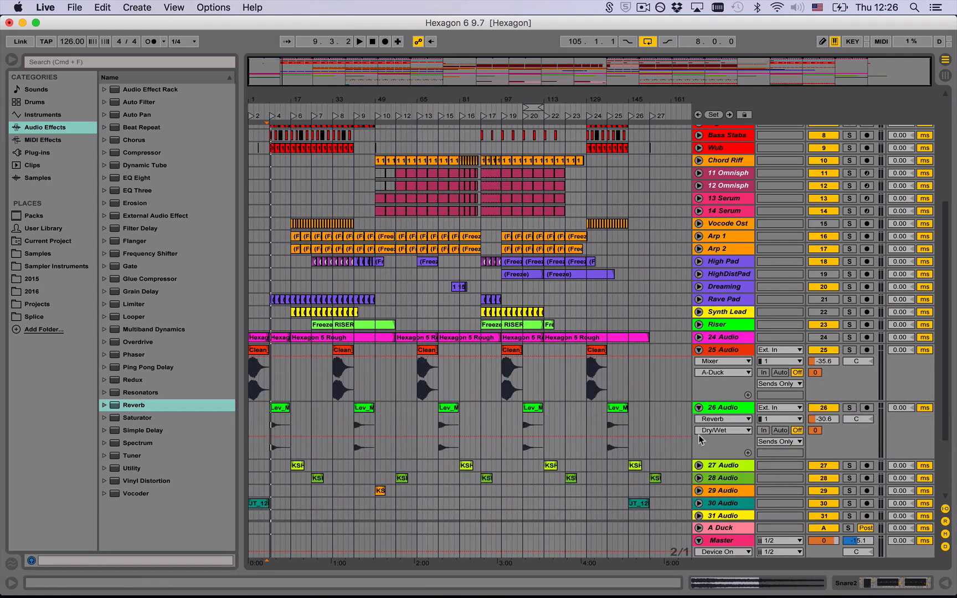
left_click(700, 465)
scroll(701, 504, "down", 3)
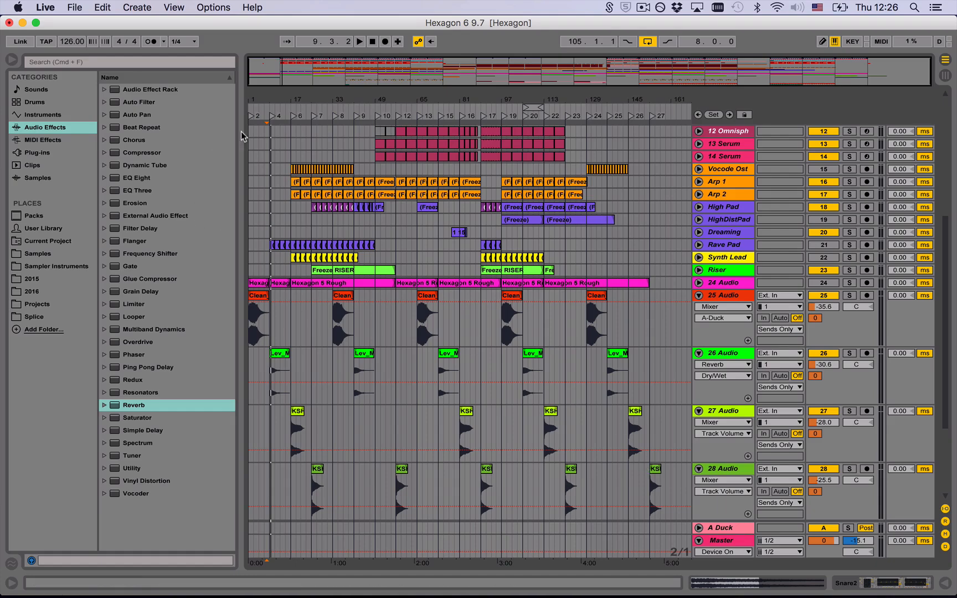
Step: Solo 25 Audio and play its first Clean_Downsweep clip from bar 1
left_click_drag(254, 97, 257, 133)
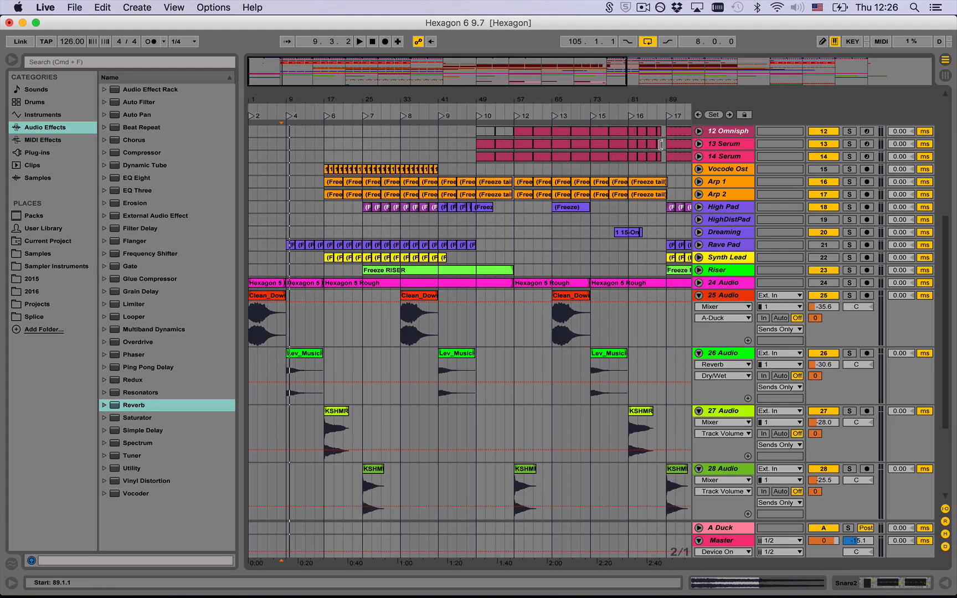
key("minus")
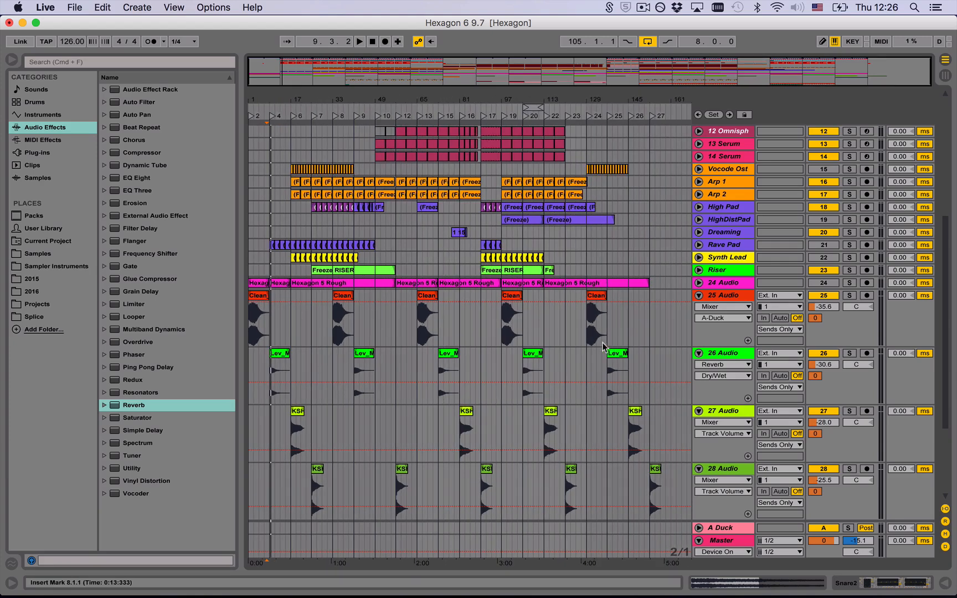
left_click(259, 296)
left_click(856, 295)
key("space")
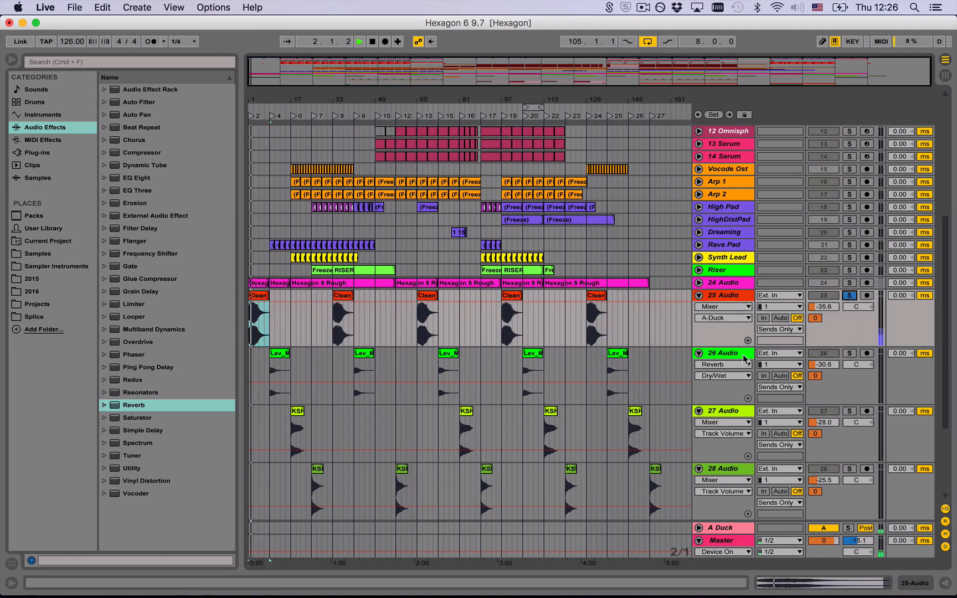
Step: Solo 26 Audio and play its first Lev_Musicloop laser clip from bar 9
left_click(849, 353)
key("space")
left_click(285, 349)
key("space")
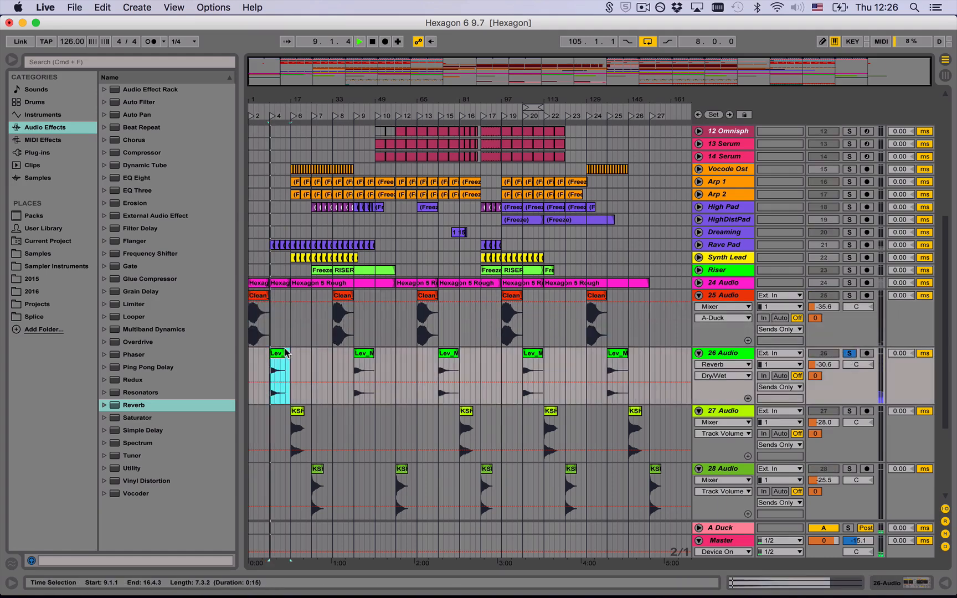
Step: Solo 27 Audio, play its first KSHMR_Sweep_Down_01 clip from bar 17, and turn its solo off
left_click(849, 411)
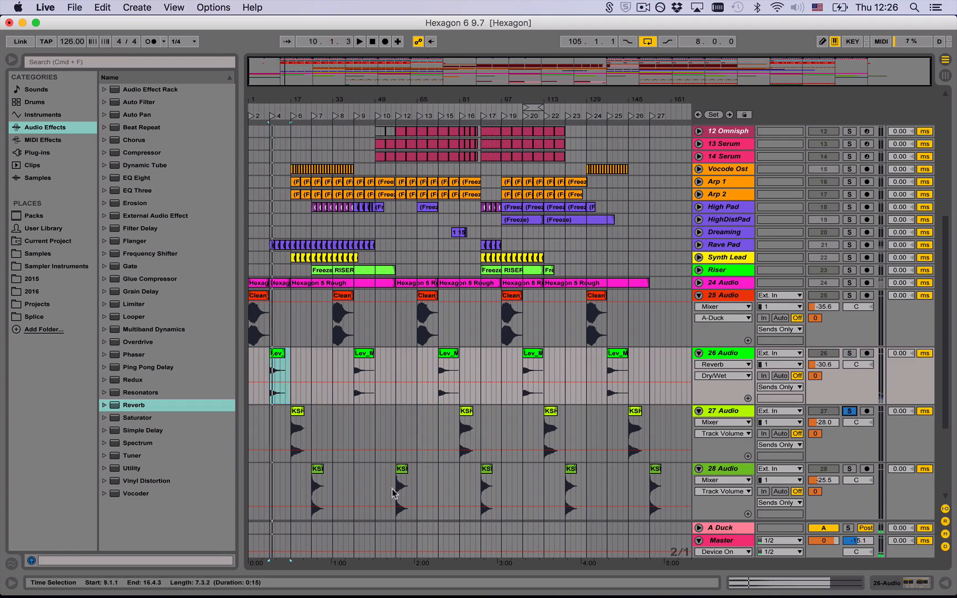
left_click(298, 421)
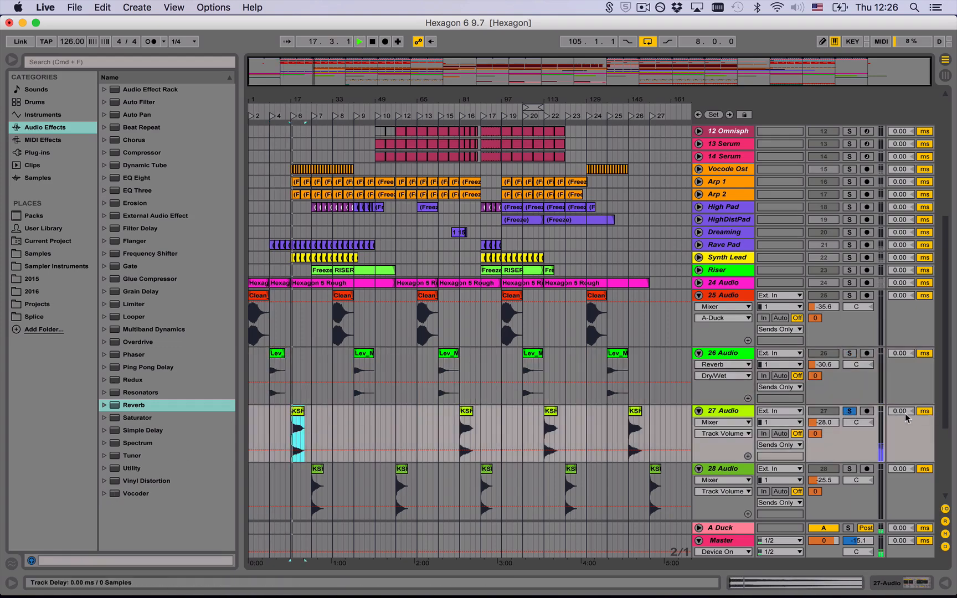
key("space")
left_click(849, 412)
Step: Solo 28 Audio and play its first KSHMR_White_Noise_02 exhaust clip from bar 25
left_click(849, 469)
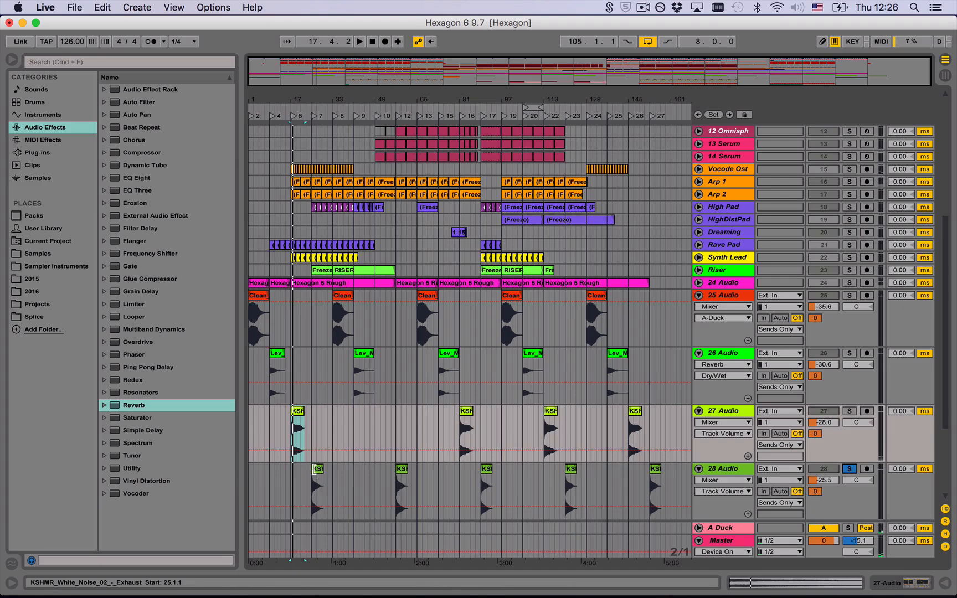
left_click(318, 488)
key("space")
key("space")
Step: Inspect the effect devices on 28 Audio, hide them again, and turn off the track's solo
double_click(740, 470)
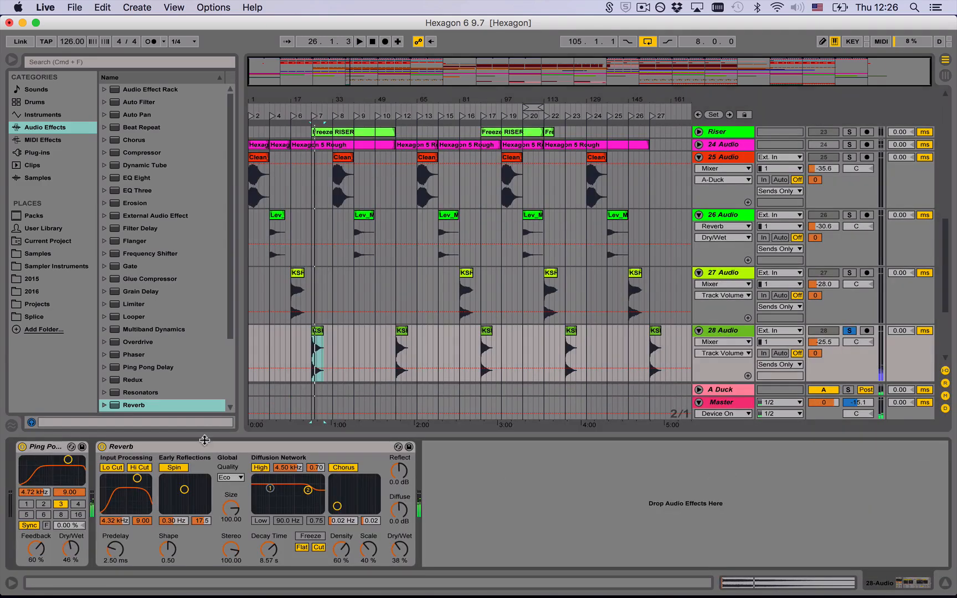
left_click(946, 583)
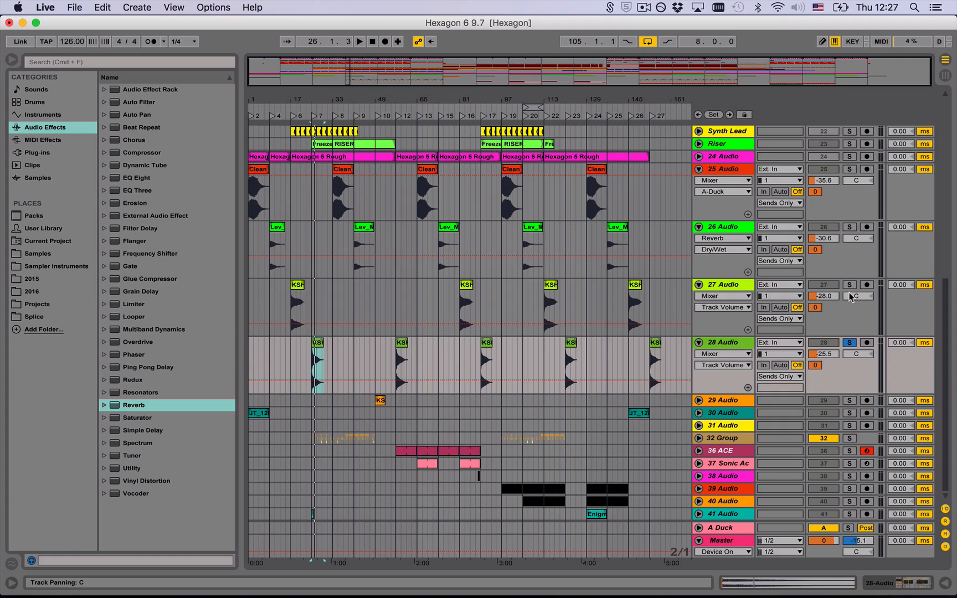
left_click(850, 343)
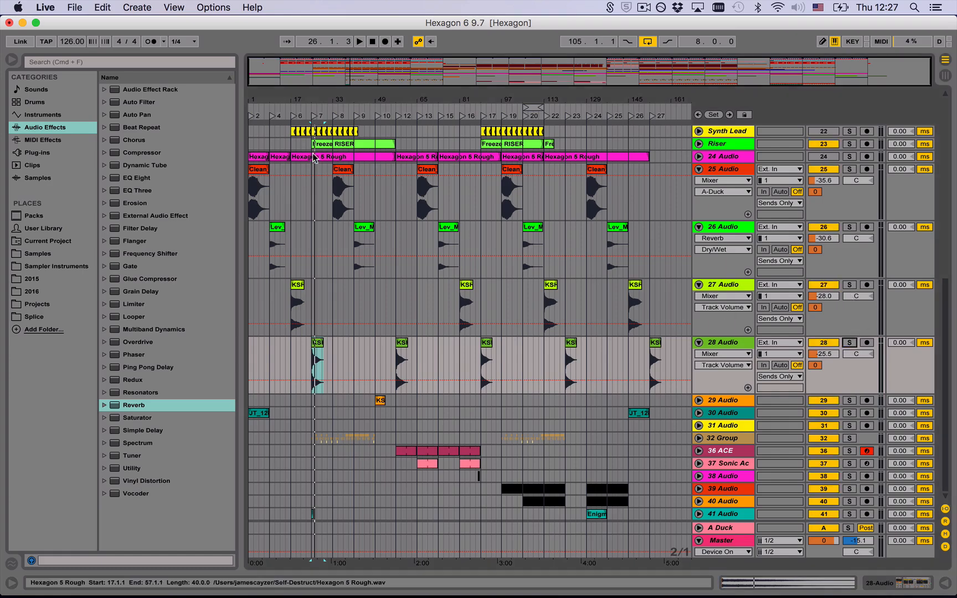
Step: Play the first effect clips on 25 Audio to 28 Audio one after another within the full mix
left_click(256, 171)
mouse_move(254, 99)
left_mouse_down()
mouse_move(255, 127)
mouse_move(254, 118)
left_mouse_up()
key("space")
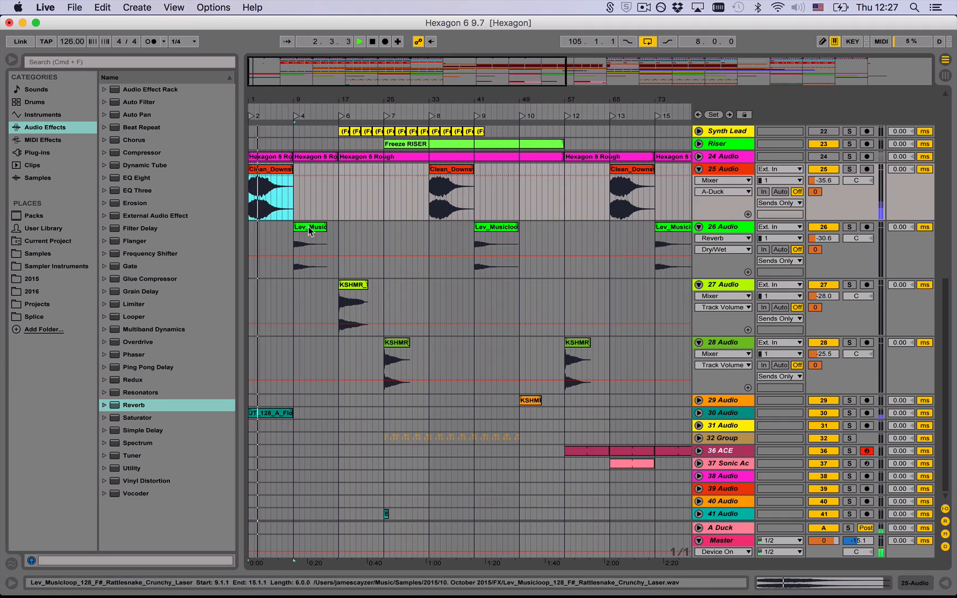
left_click(307, 227)
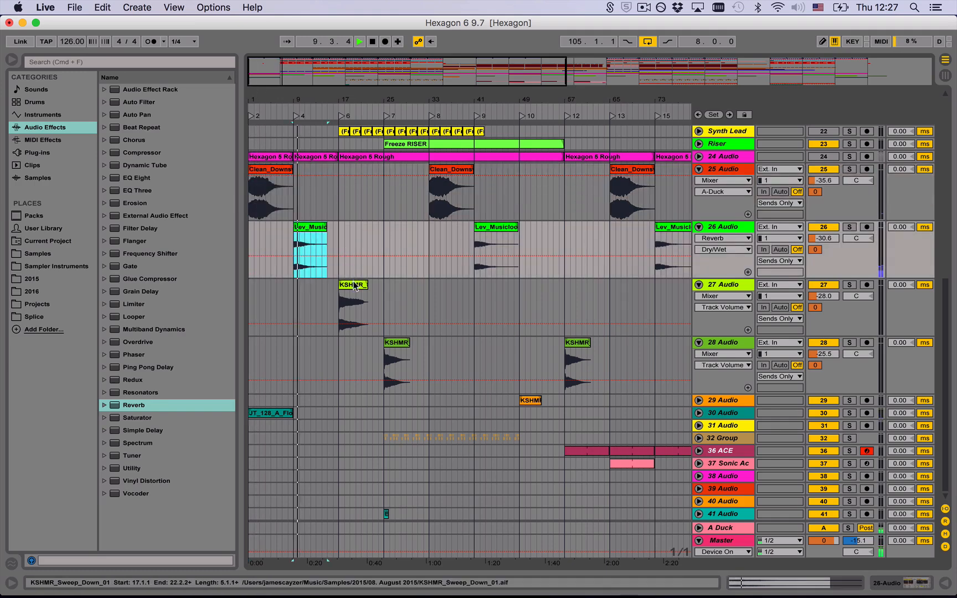
left_click(355, 286)
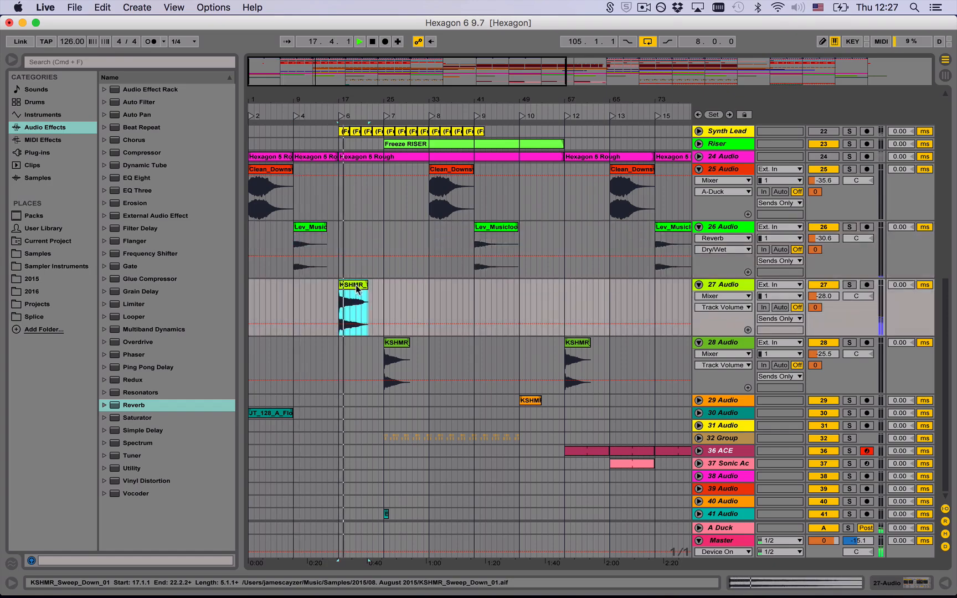
left_click(401, 344)
key("space")
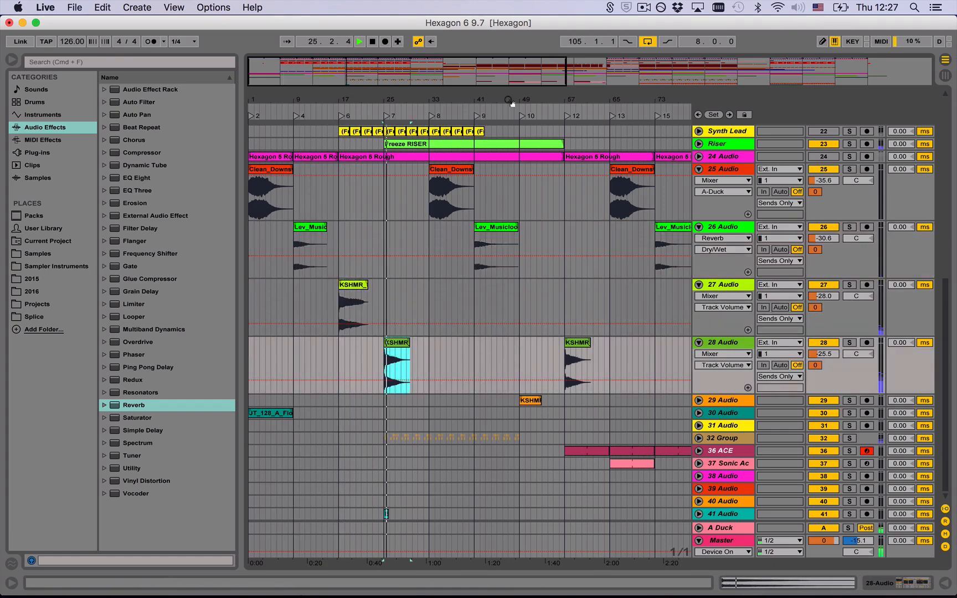
left_click_drag(511, 102, 511, 78)
mouse_move(312, 102)
left_mouse_down()
mouse_move(486, 113)
mouse_move(504, 88)
mouse_move(315, 97)
left_mouse_up()
key("space")
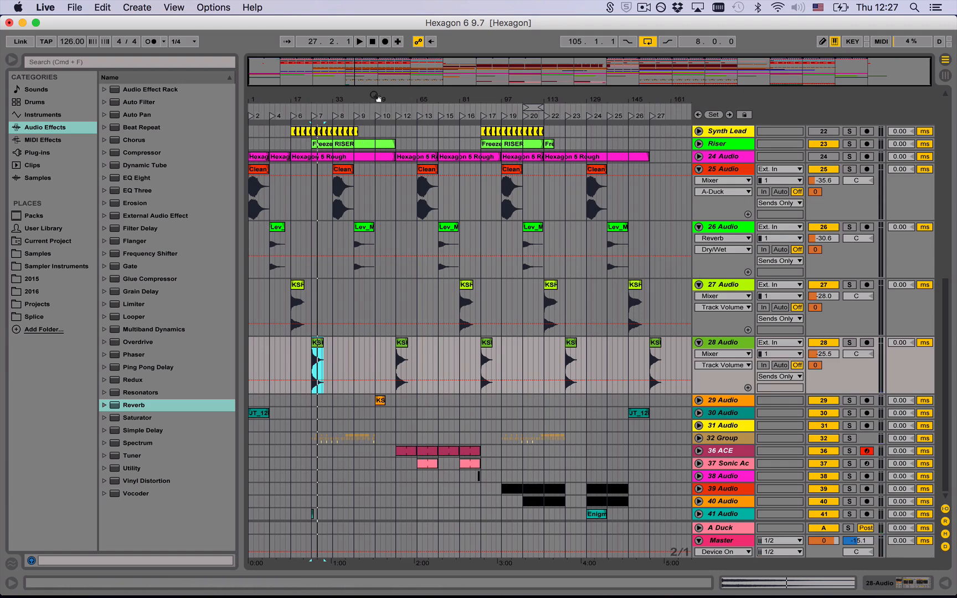
Step: Unfold 29 Audio and play the KSHMR_Sub_Drop_05 clip from bar 49
left_click_drag(376, 98, 386, 345)
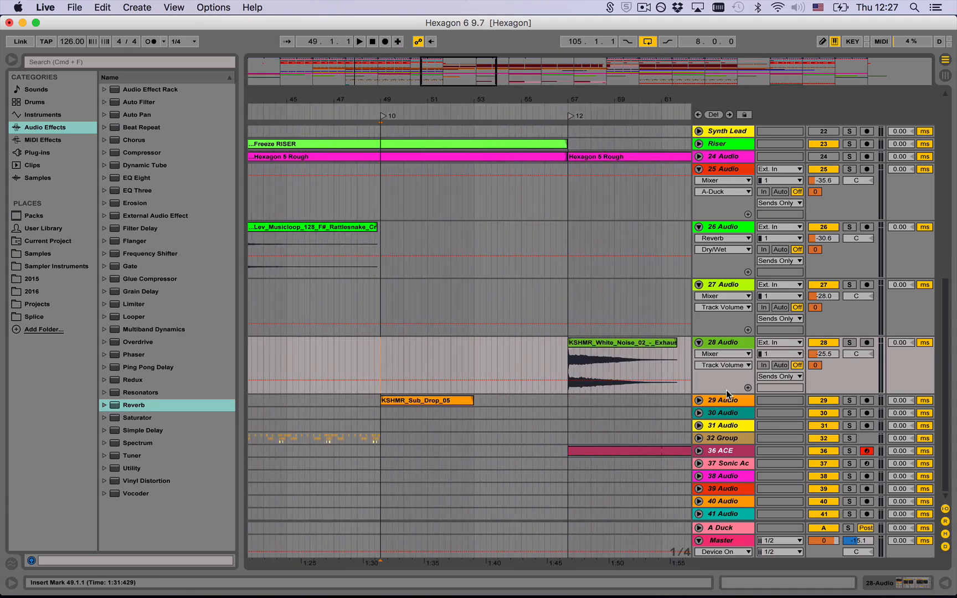
left_click(699, 400)
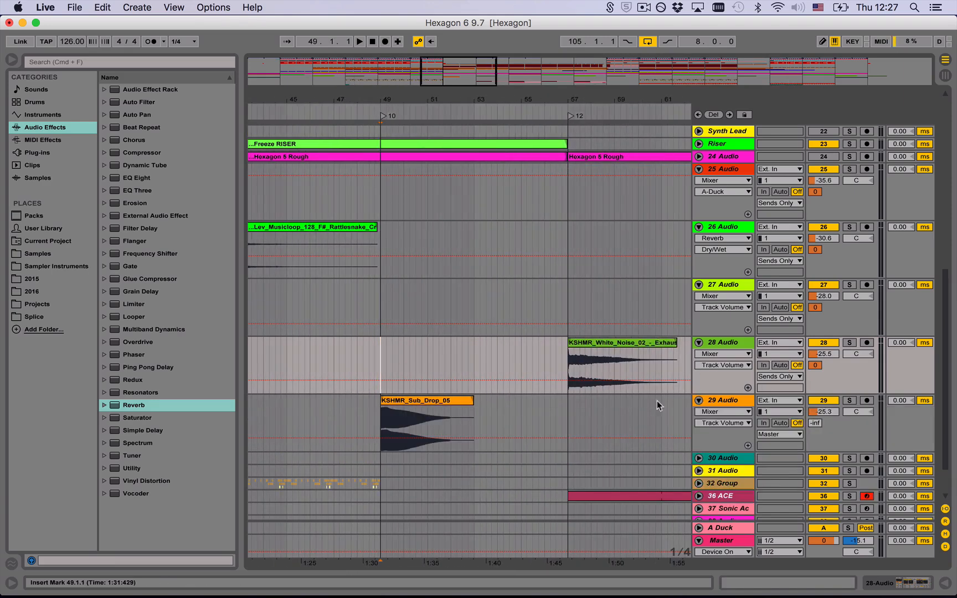
left_click(408, 403)
key("space")
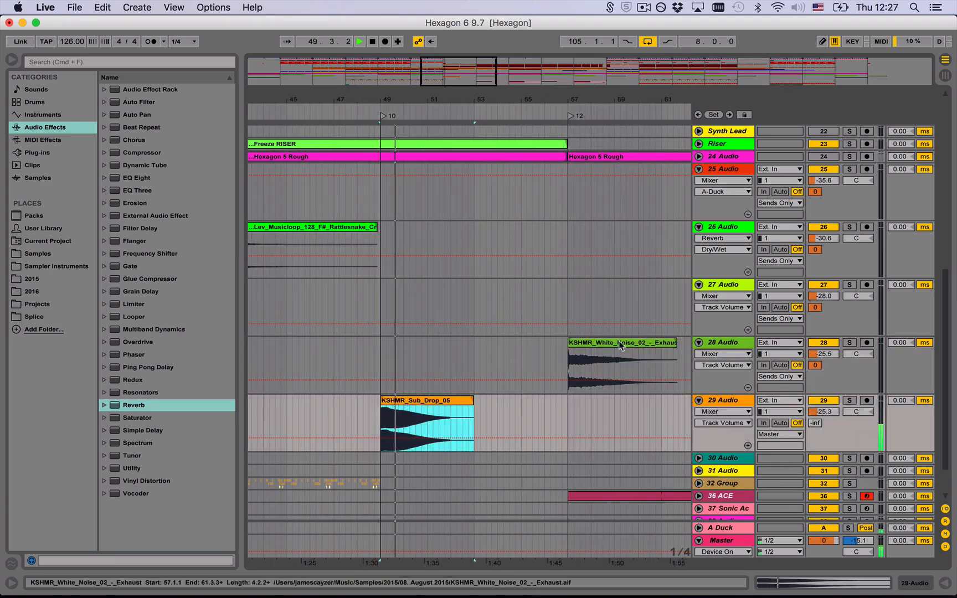
key("space")
Step: Unfold 30 Audio and play its first JT_128_A_FlowHarmony clip in solo from bar 2
left_click_drag(441, 103, 384, 96)
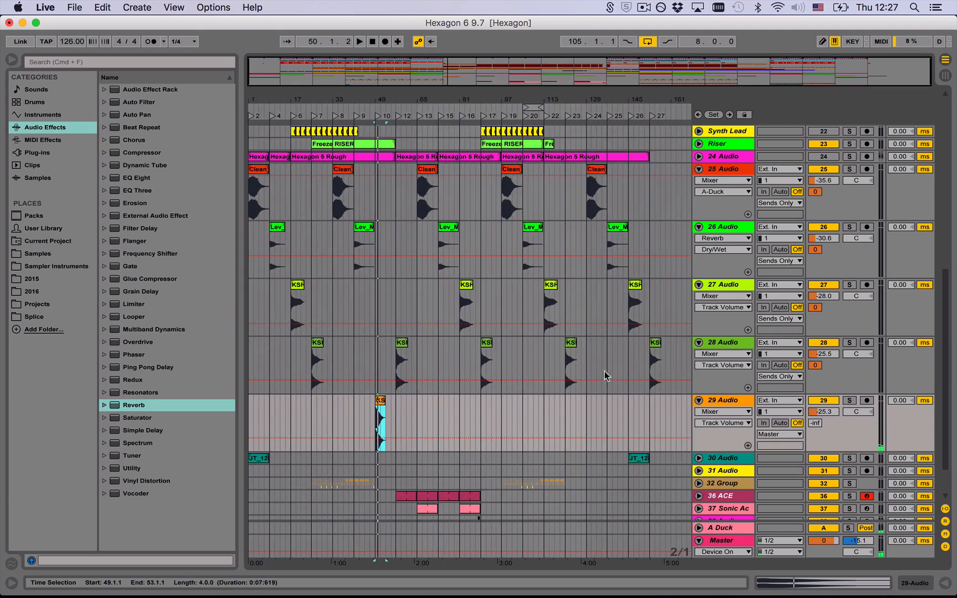
left_click(699, 458)
left_click(260, 459)
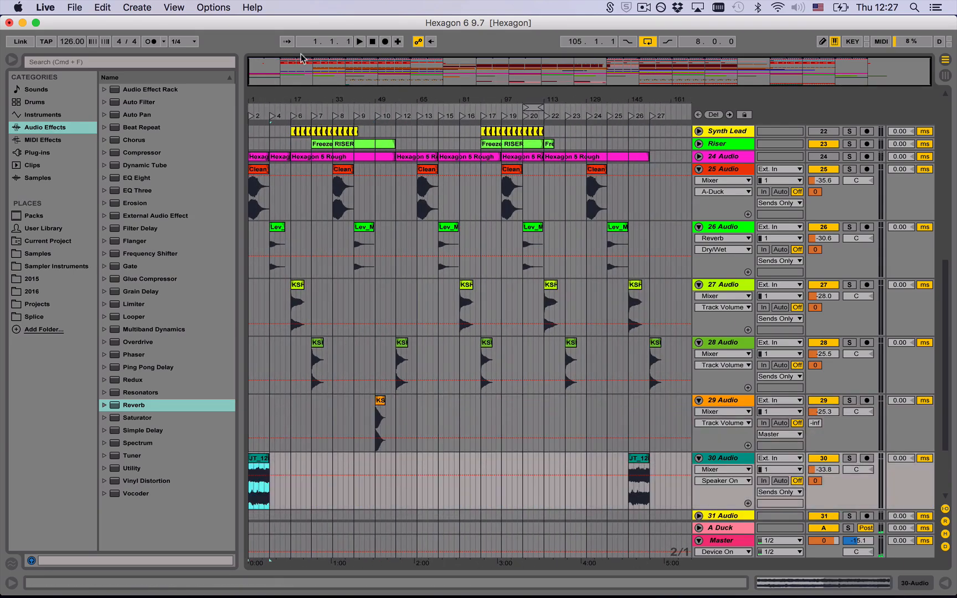
mouse_move(256, 102)
left_mouse_down()
mouse_move(258, 161)
mouse_move(260, 102)
left_mouse_up()
key("z")
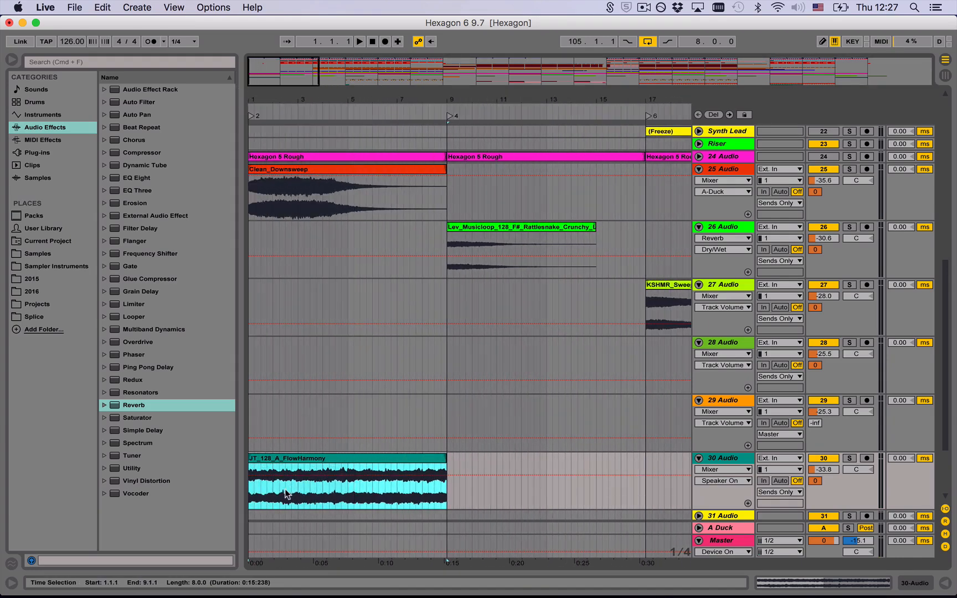
left_click(274, 495)
left_click(850, 458)
key("space")
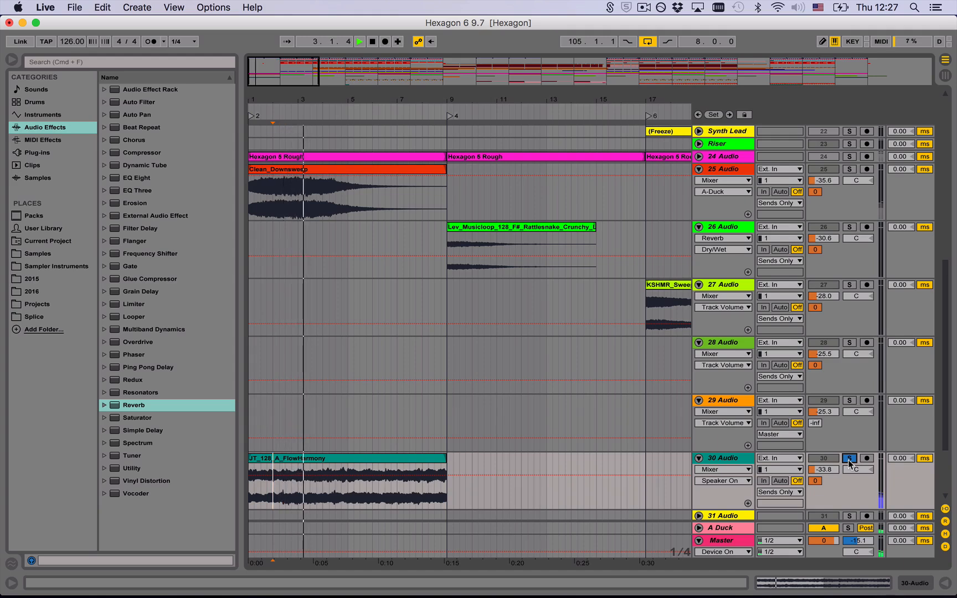
Step: Compare the intro from bar 4 with 30 Audio muted and with the track switched back on
left_click(849, 458)
key("space")
key("space")
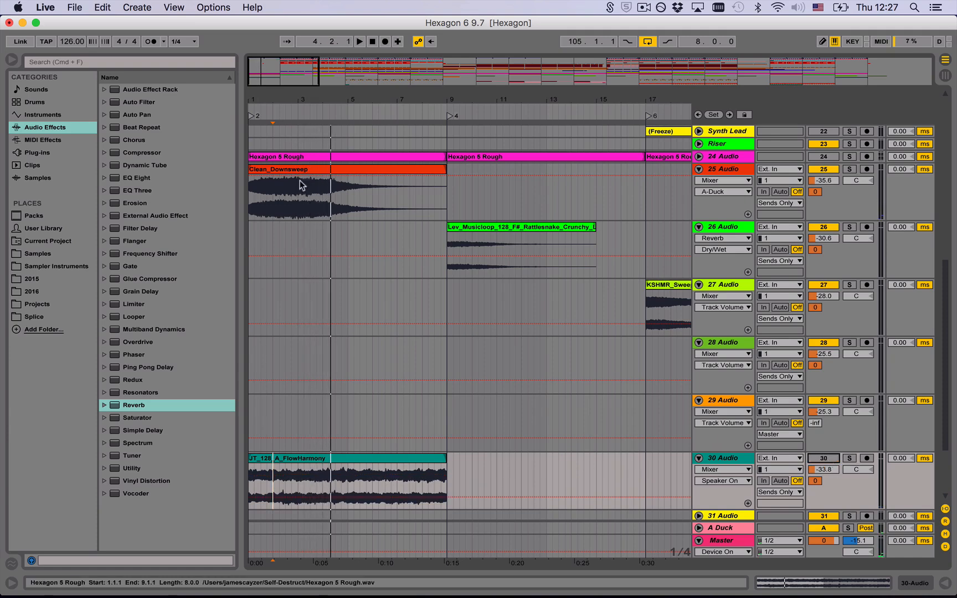
left_click(322, 233)
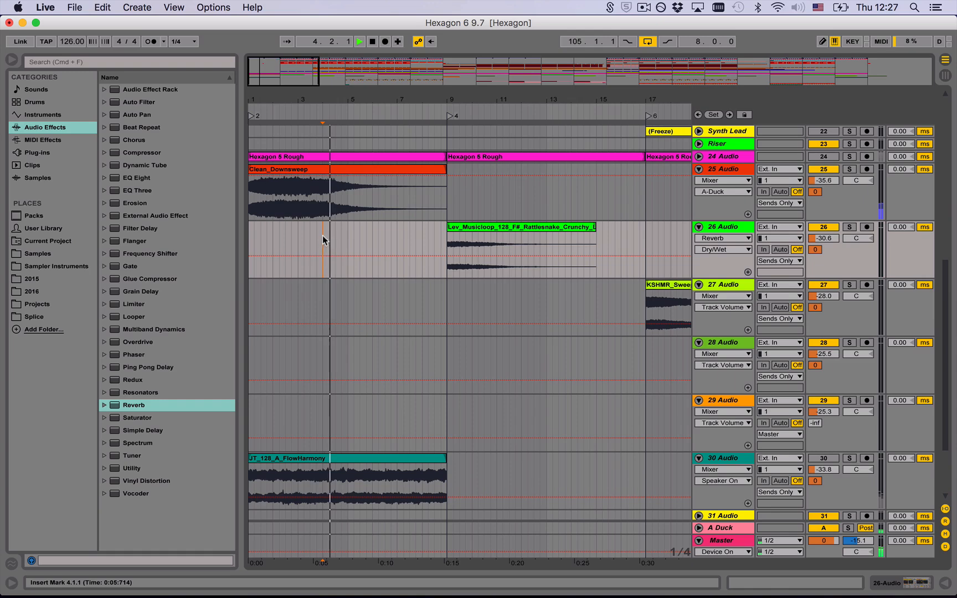
left_click(813, 459)
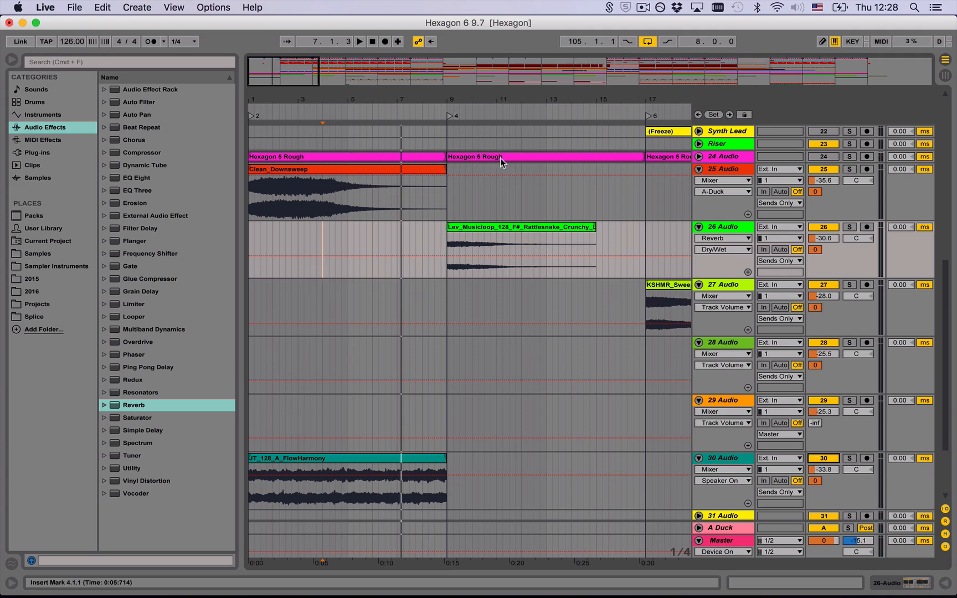
Step: Unfold all arrangement tracks to show their contents around the section change at bar 9
double_click(453, 101)
scroll(315, 242, "down", 5)
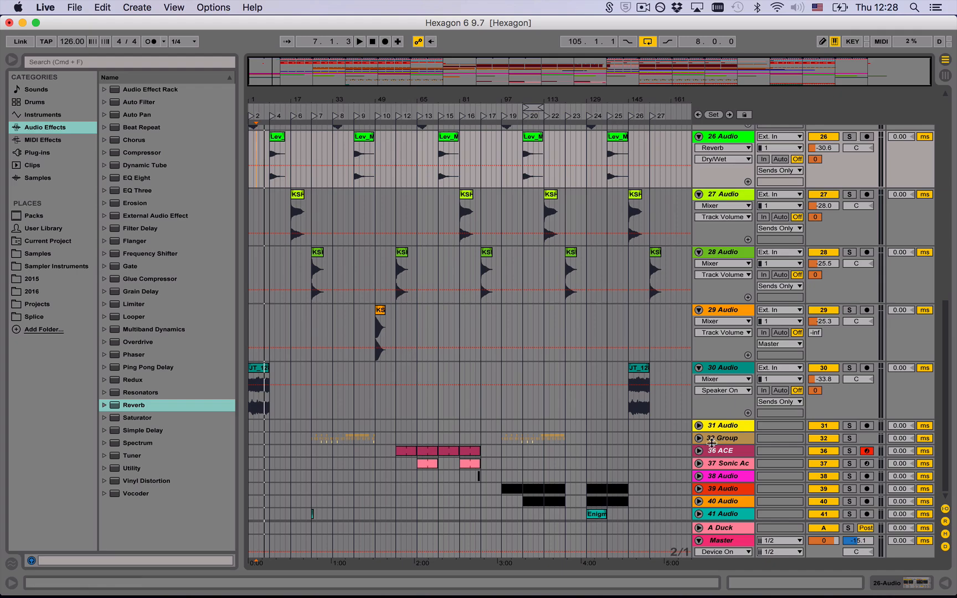
scroll(323, 308, "up", 5)
scroll(282, 255, "up", 5)
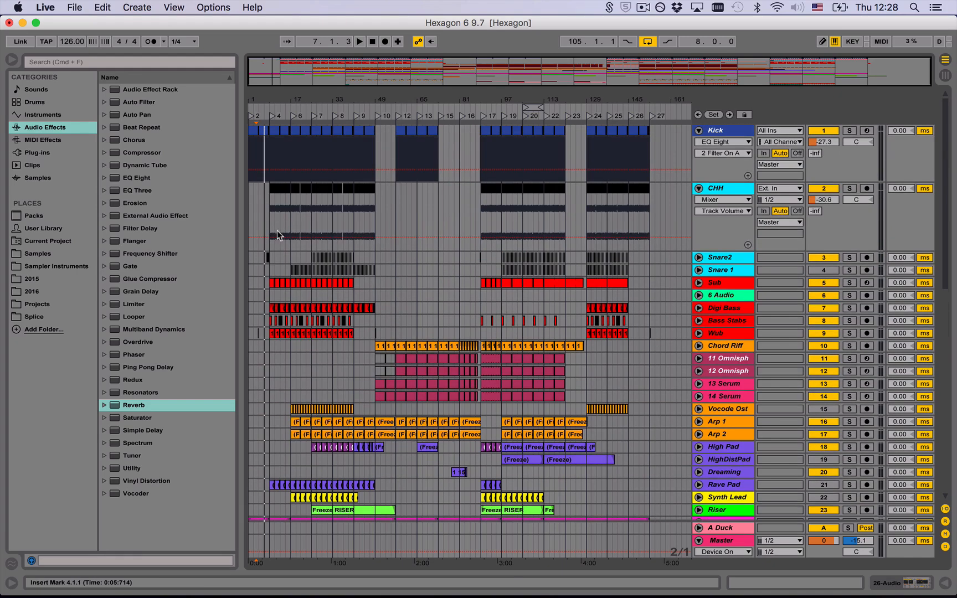
left_click_drag(273, 104, 420, 326)
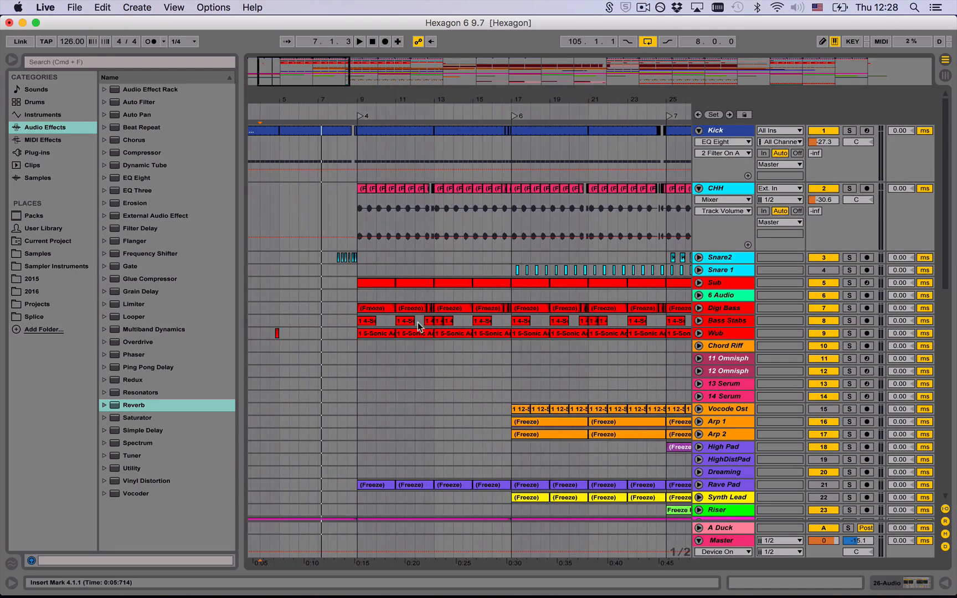
left_click(354, 271)
left_click(698, 309, "alt")
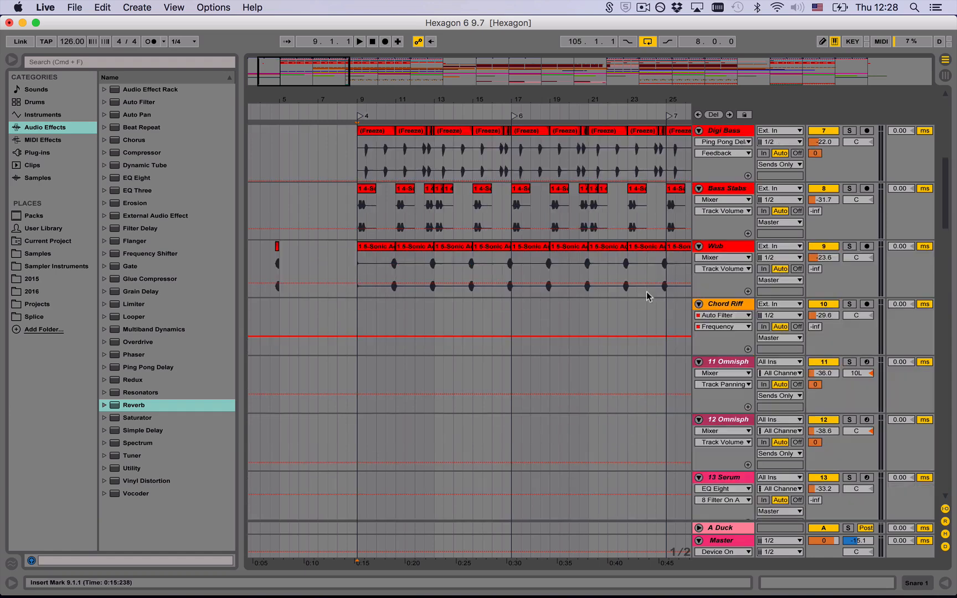
Step: Play the Digi Bass, Bass Stabs and Wub variation from bar 11 into bar 13
left_click_drag(419, 93, 455, 151)
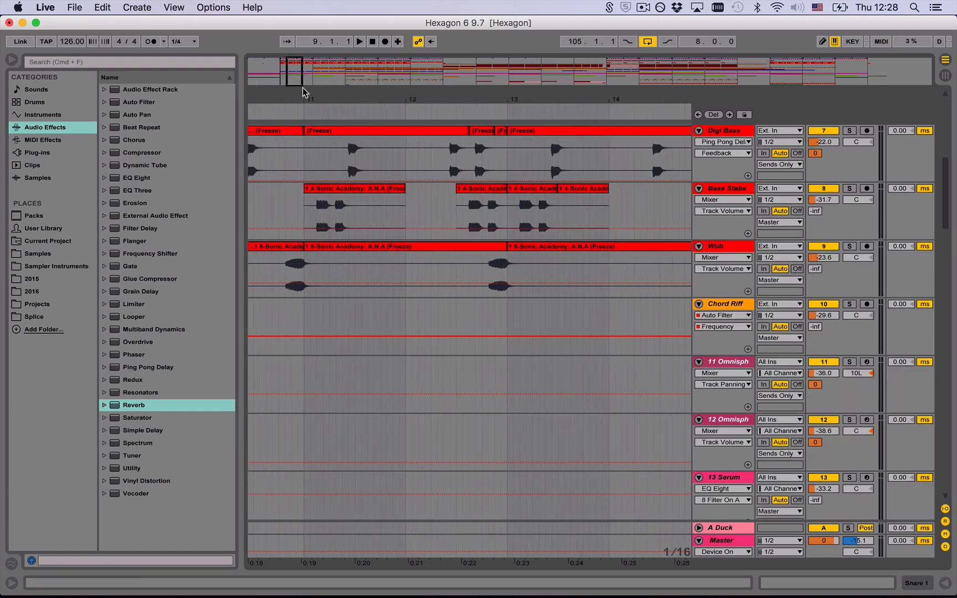
left_click(304, 150)
key("space")
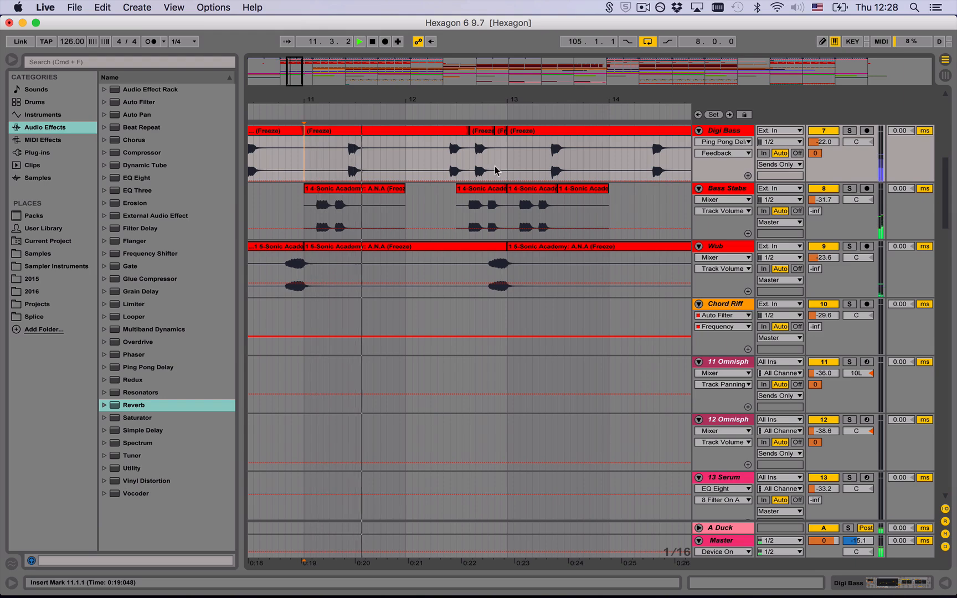
Step: Examine the tracks from Kick down to Wub around bar 13 for fills and gaps
scroll(604, 365, "up", 4)
scroll(615, 390, "up", 10)
left_click_drag(503, 100, 503, 70)
left_click_drag(420, 100, 420, 163)
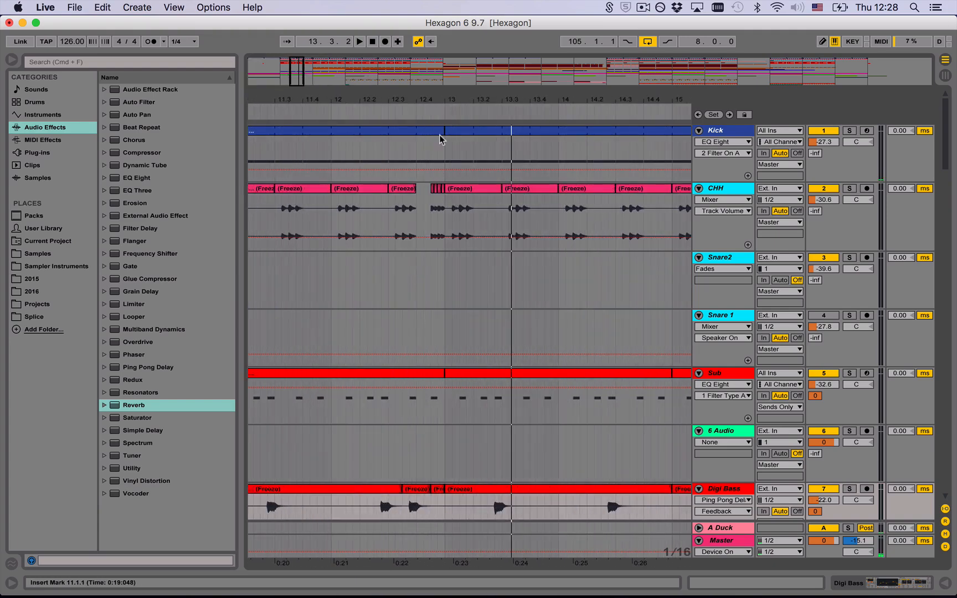
scroll(433, 241, "down", 10)
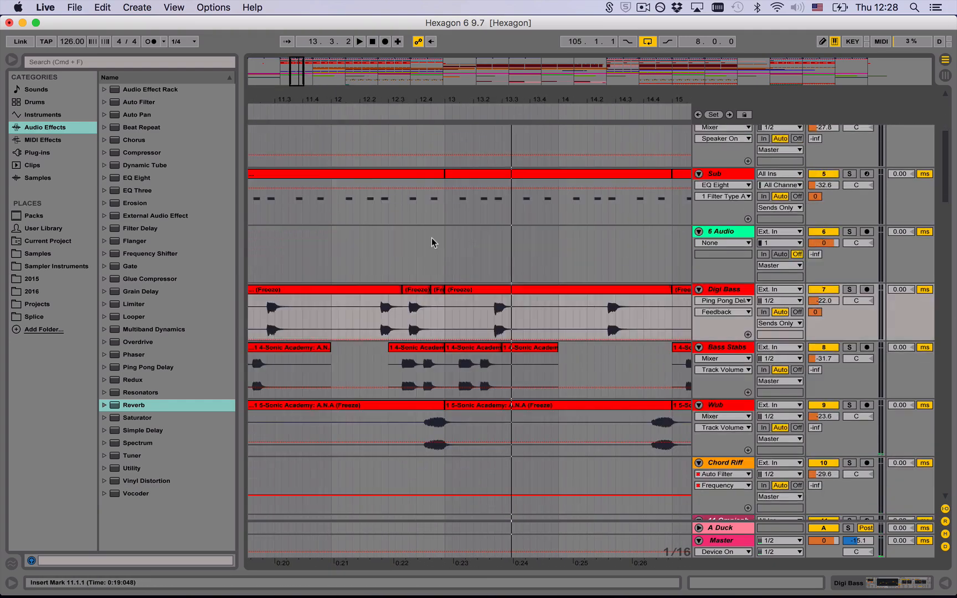
scroll(434, 244, "down", 3)
Step: Examine all tracks from Chord Riff down to 26 Audio for elements entering around bar 17
left_click_drag(424, 101, 424, 61)
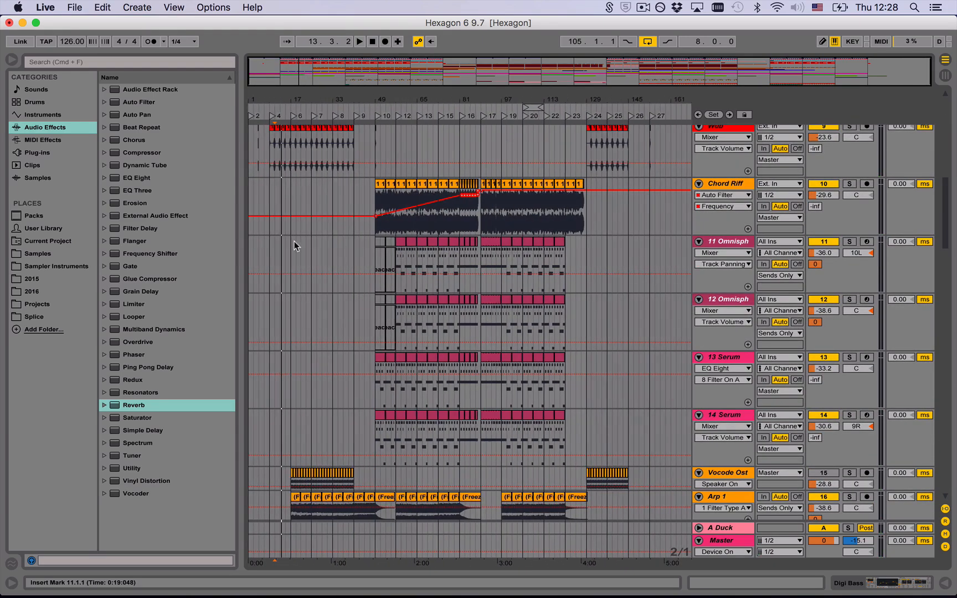
scroll(294, 243, "down", 8)
scroll(294, 244, "down", 8)
left_click_drag(281, 101, 338, 141)
scroll(339, 147, "up", 5)
left_click(395, 241)
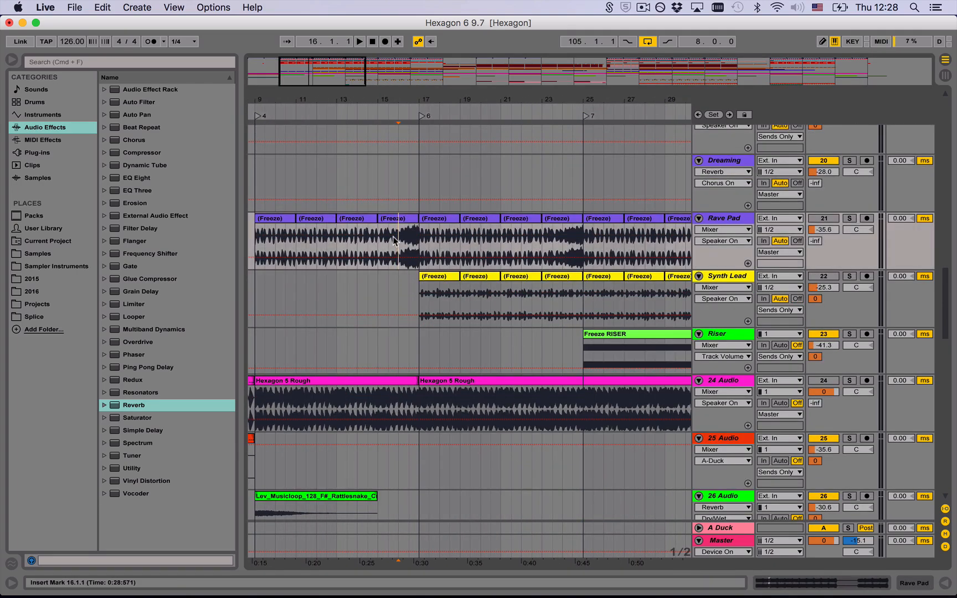
scroll(399, 257, "down", 15)
scroll(395, 264, "up", 16)
scroll(394, 264, "up", 10)
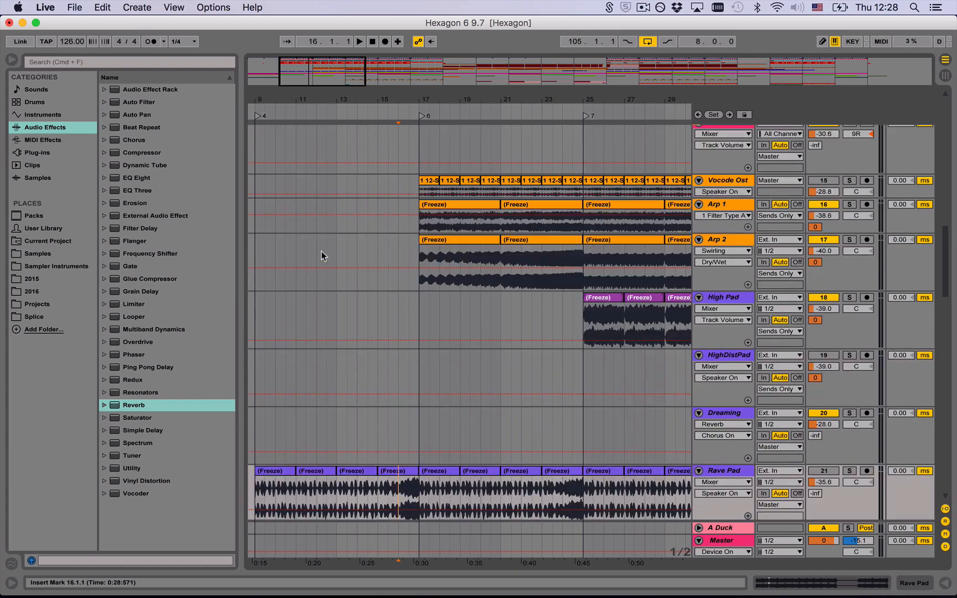
Step: Solo the 32 Group percussion and play it from bar 25
left_click_drag(425, 101, 365, 67)
scroll(354, 222, "down", 20)
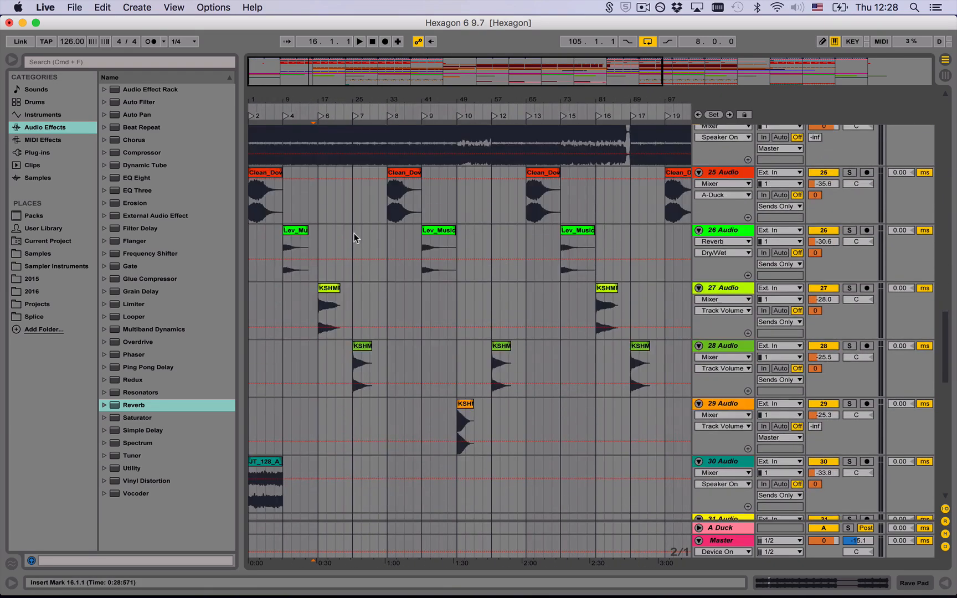
scroll(348, 338, "up", 10)
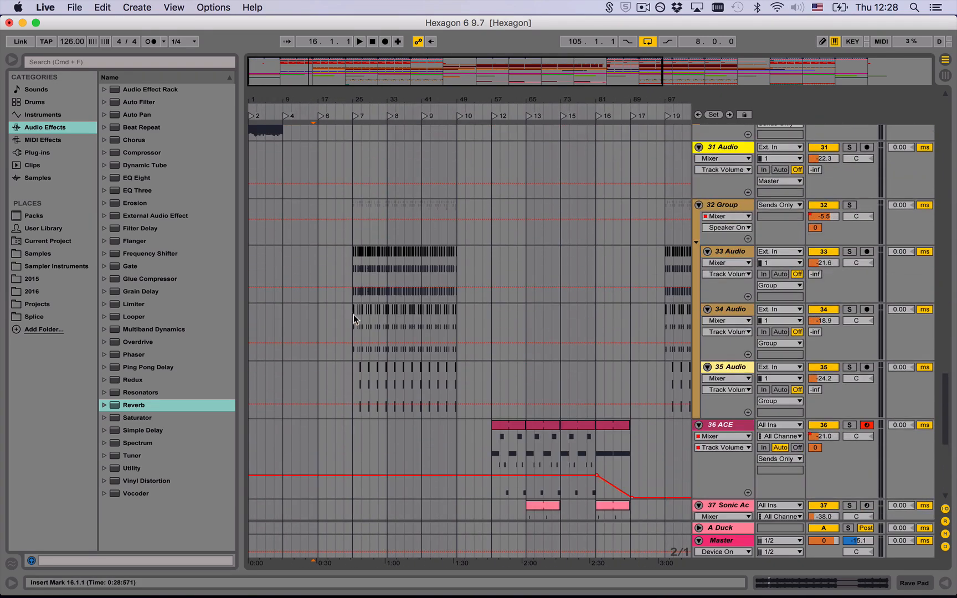
left_click(353, 233)
key("plus")
key("plus")
key("plus")
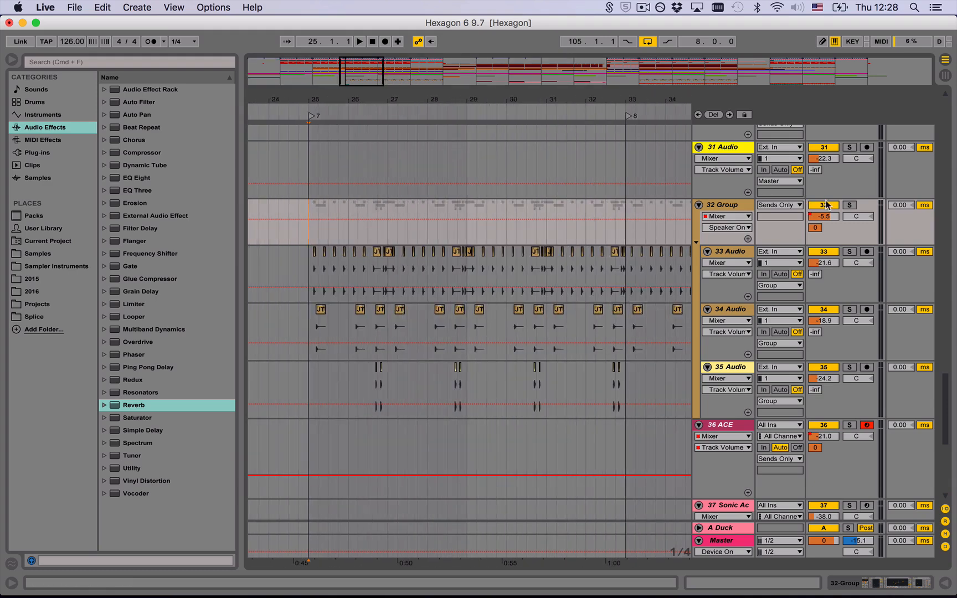
left_click(849, 206)
key("space")
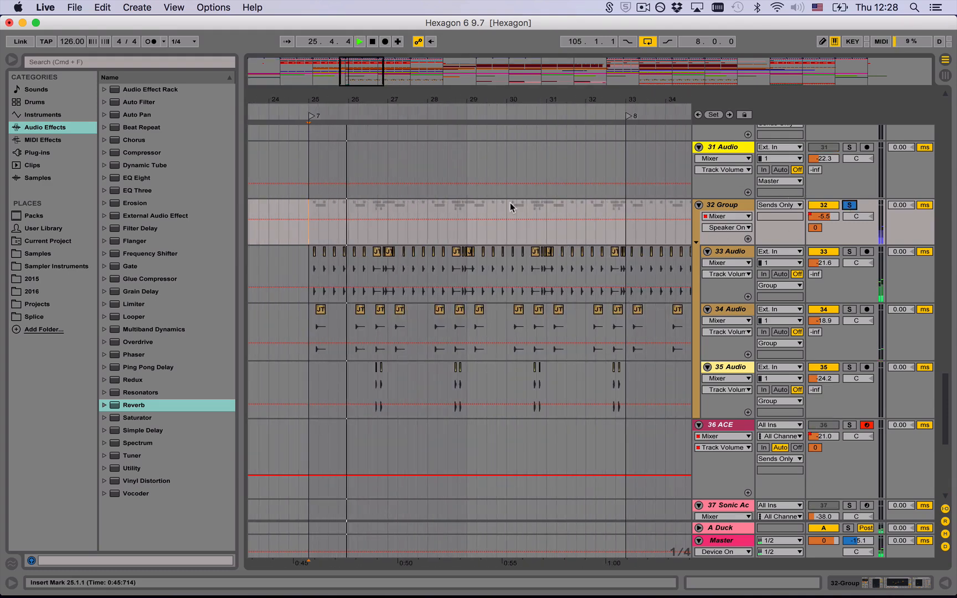
Step: Inspect the 32 Group's effect chain, including the Afraid Of Bees filter, and hide the devices again
double_click(735, 209)
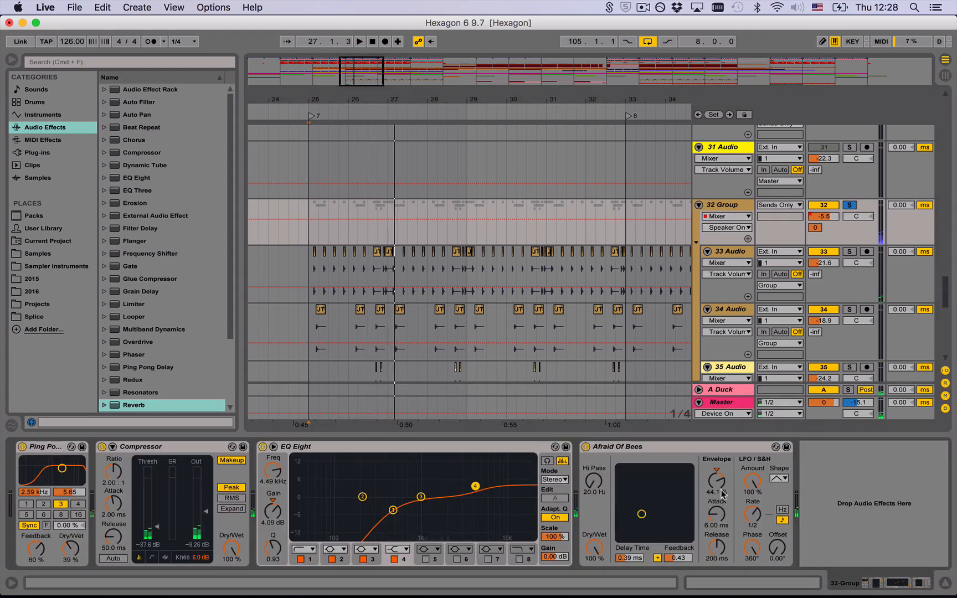
left_click(640, 451)
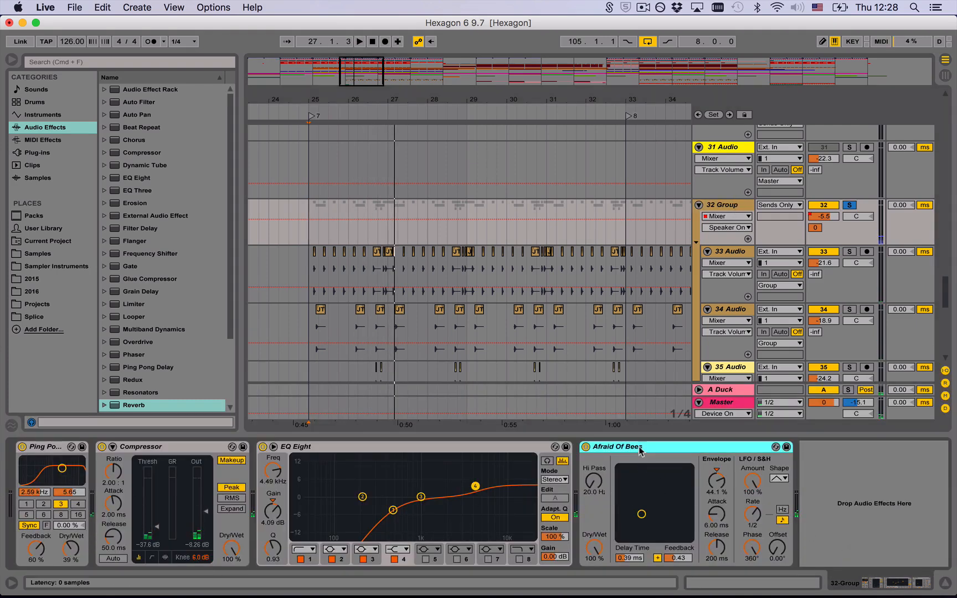
left_click(947, 584)
left_click_drag(306, 102, 306, 85)
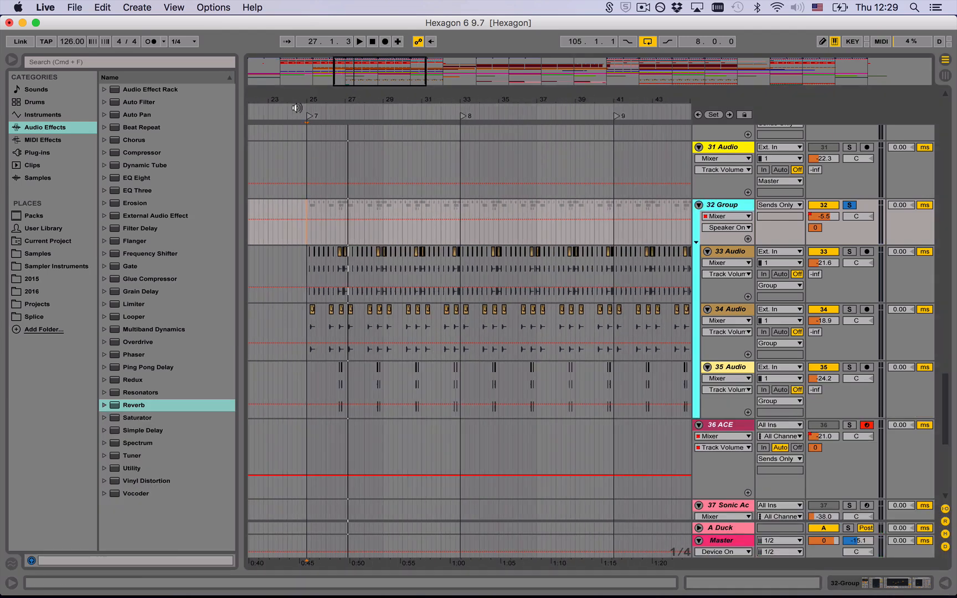
Step: Unsolo the 32 Group and compare the full mix from bar 25 with the group muted and switched back on
left_click(297, 108)
left_click(850, 206)
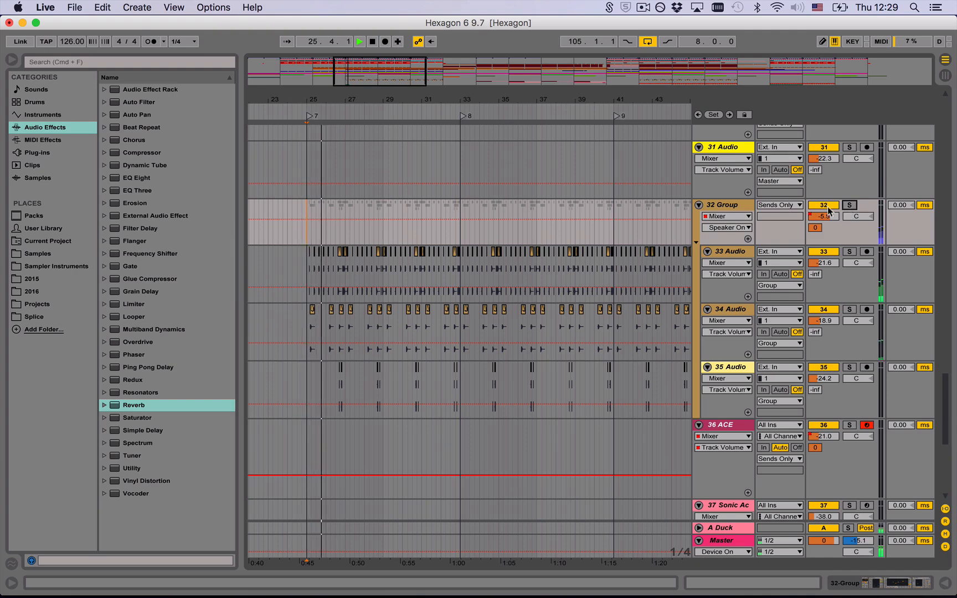
left_click(829, 208)
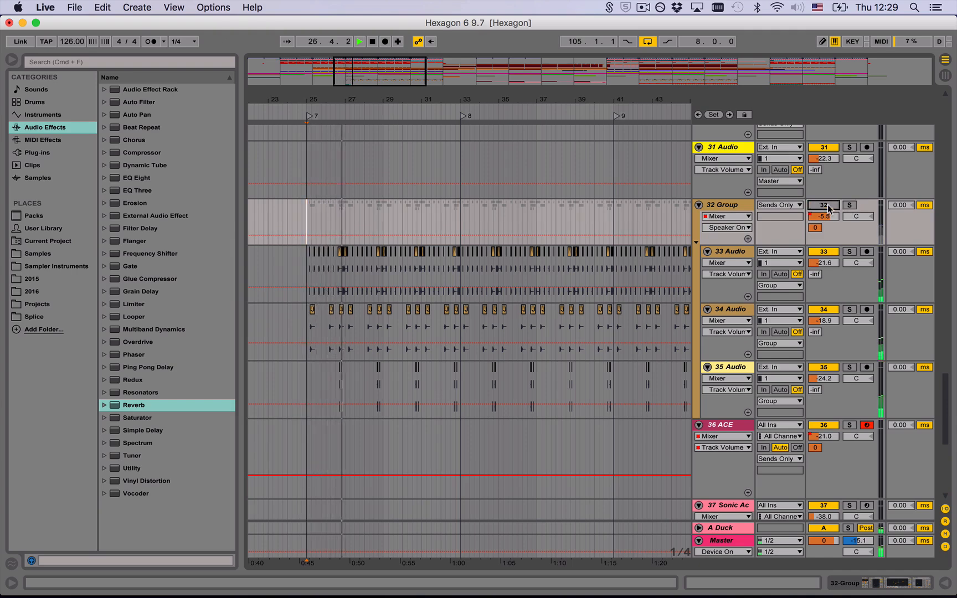
left_click(828, 207)
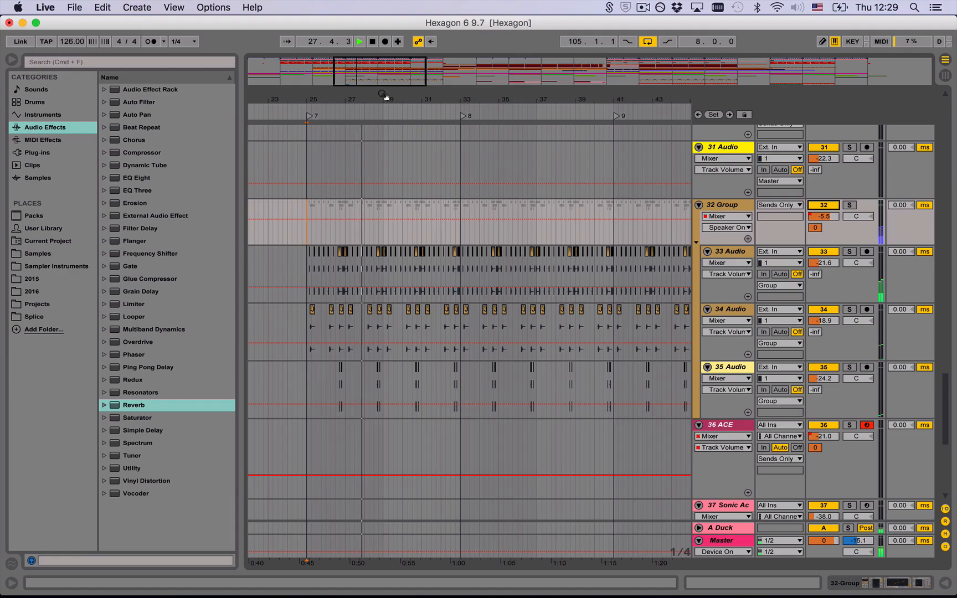
Step: Examine the remaining tracks across the whole arrangement for transition elements around bar 25
left_click_drag(385, 96, 381, 61)
scroll(326, 231, "up", 10)
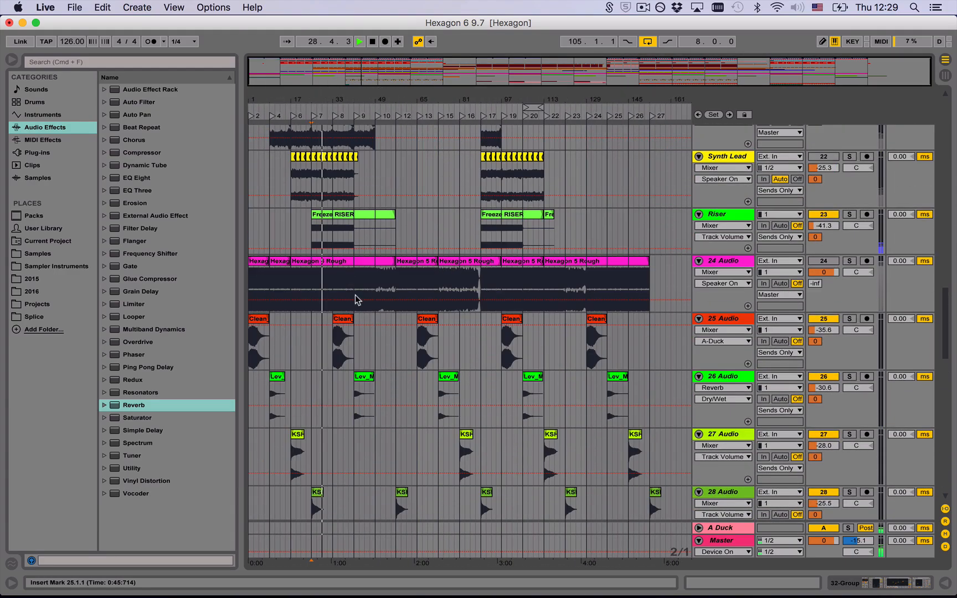
scroll(356, 302, "down", 15)
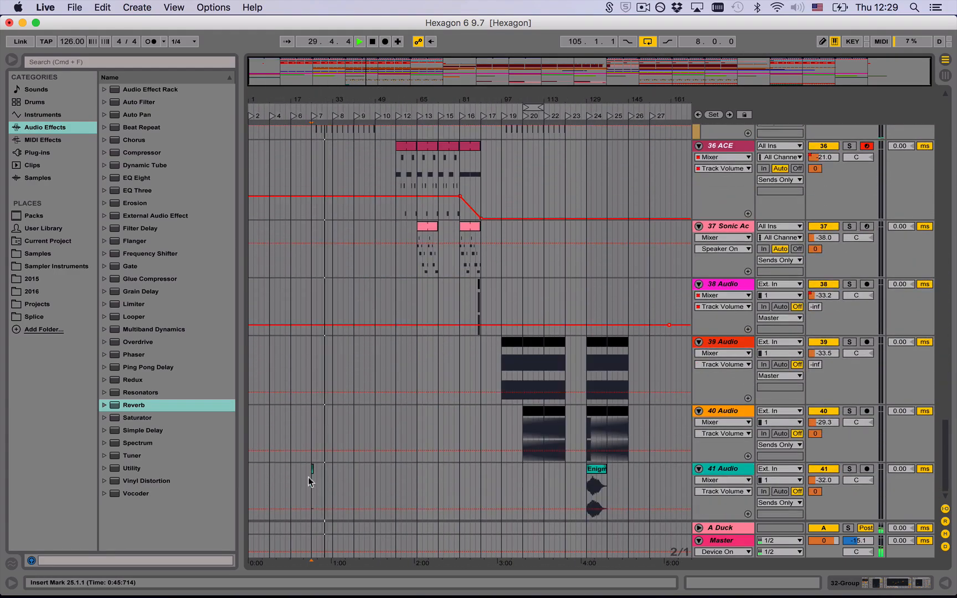
scroll(329, 479, "up", 20)
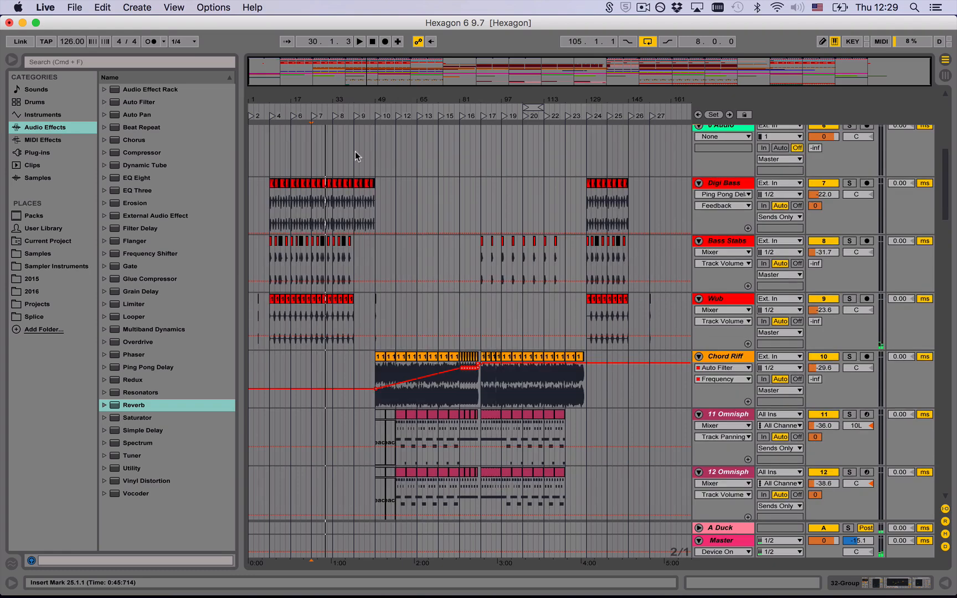
Step: Play the section from bar 49 and unfold Chord Riff to show its Auto Filter frequency automation
left_click_drag(343, 99, 344, 124)
scroll(422, 195, "down", 4)
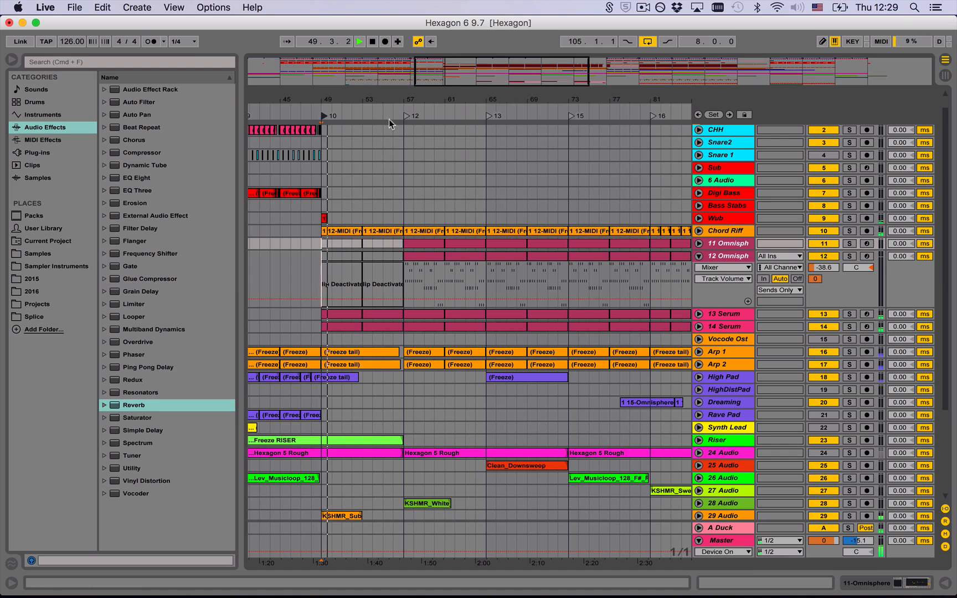
left_click(699, 231)
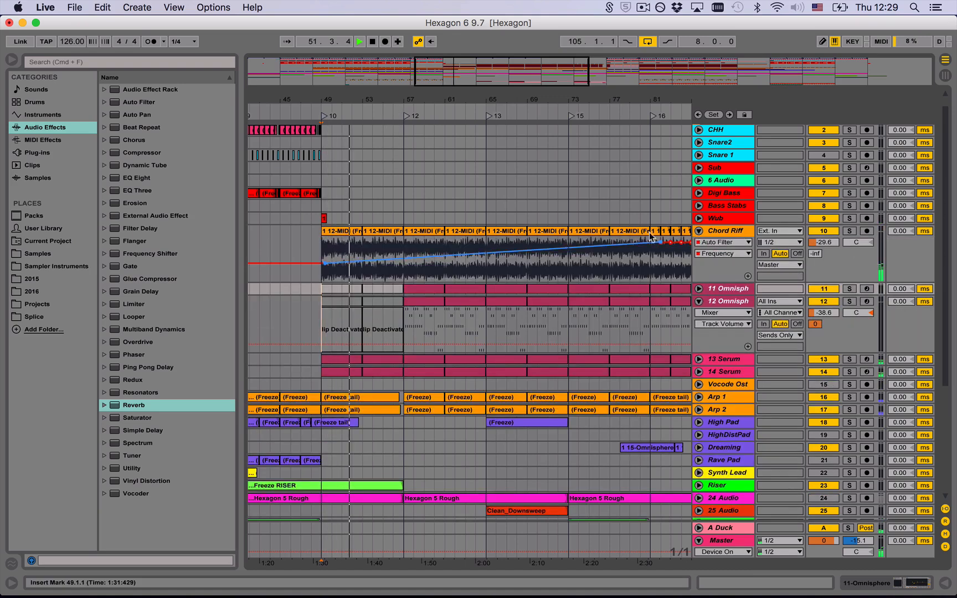
Step: Play from bar 57 with the 36 ACE track unfolded and soloed, and show its devices
left_click(405, 115)
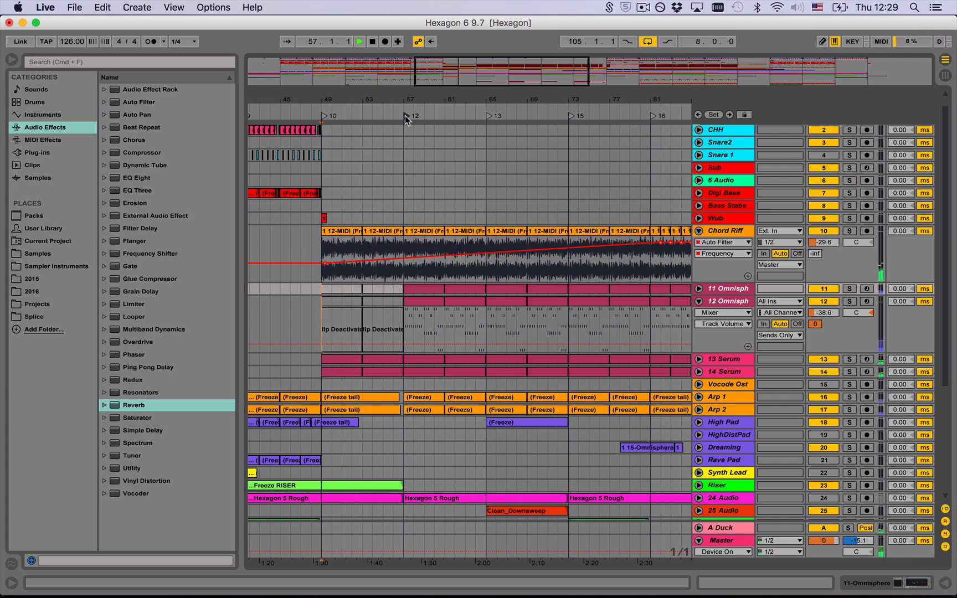
scroll(410, 201, "down", 5)
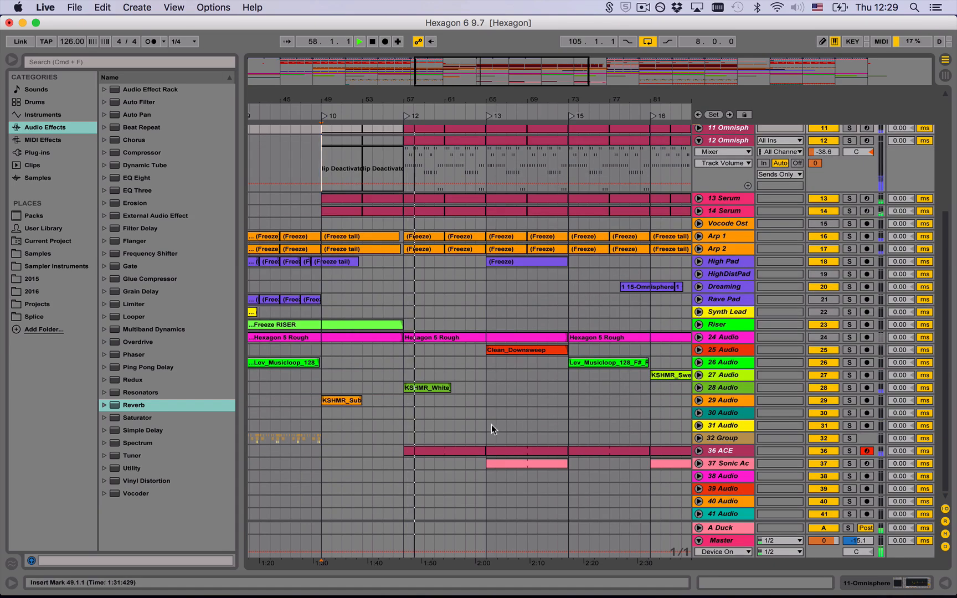
left_click(699, 450)
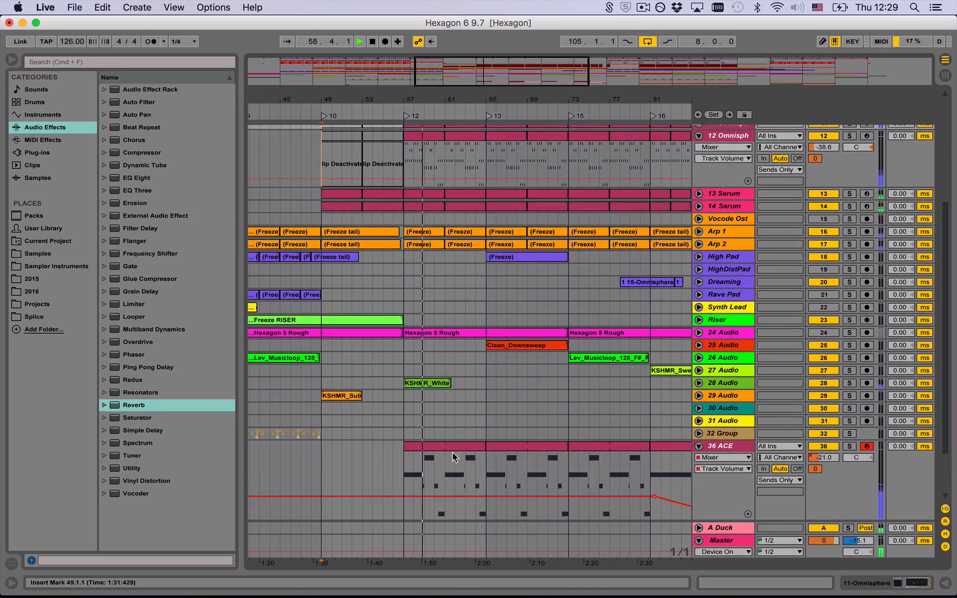
left_click(850, 446)
double_click(730, 445)
scroll(508, 380, "down", 6)
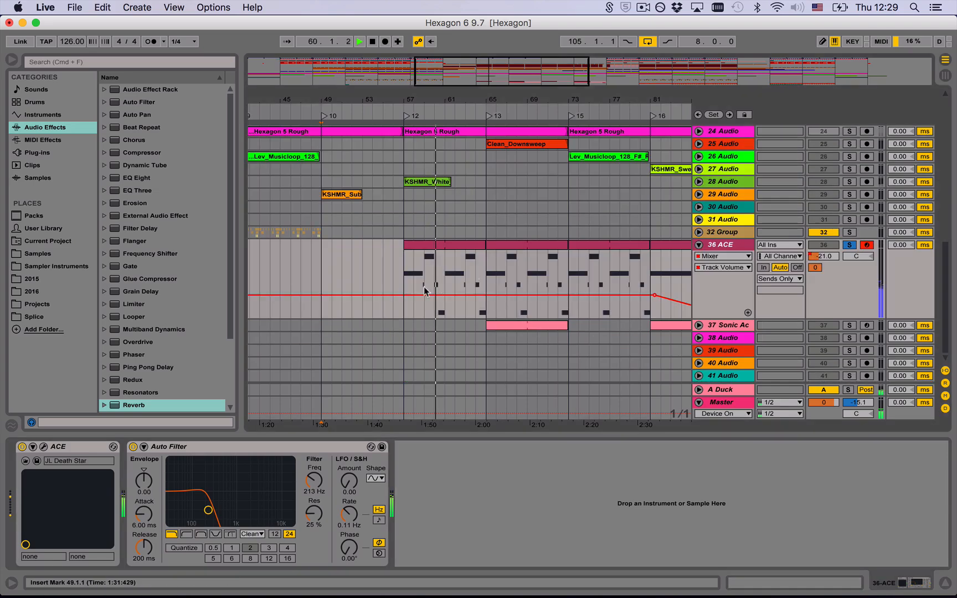
Step: Inspect the notes of the 36 ACE clip at bar 57, return to the device view and unsolo the track
double_click(451, 243)
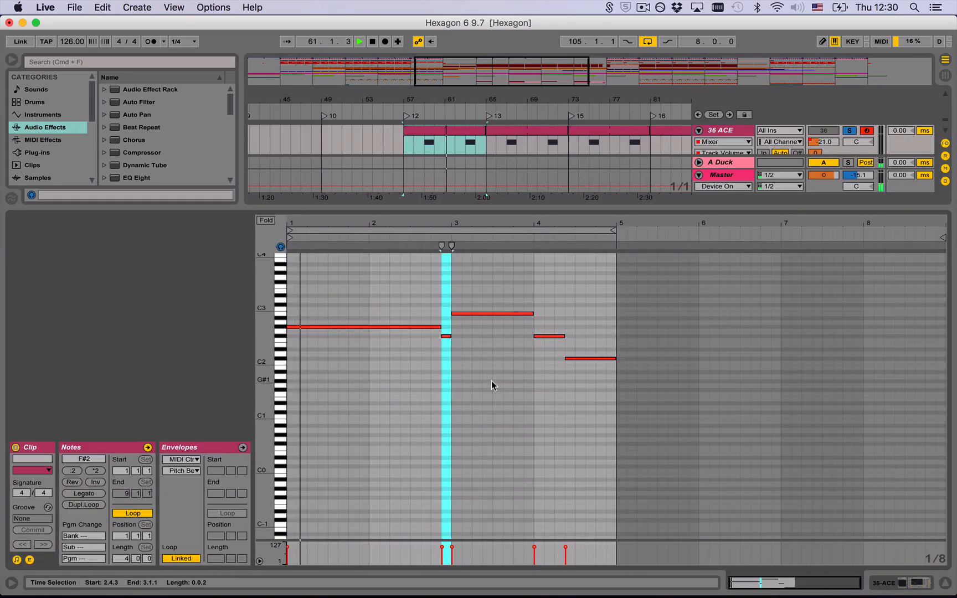
key("shift+Tab")
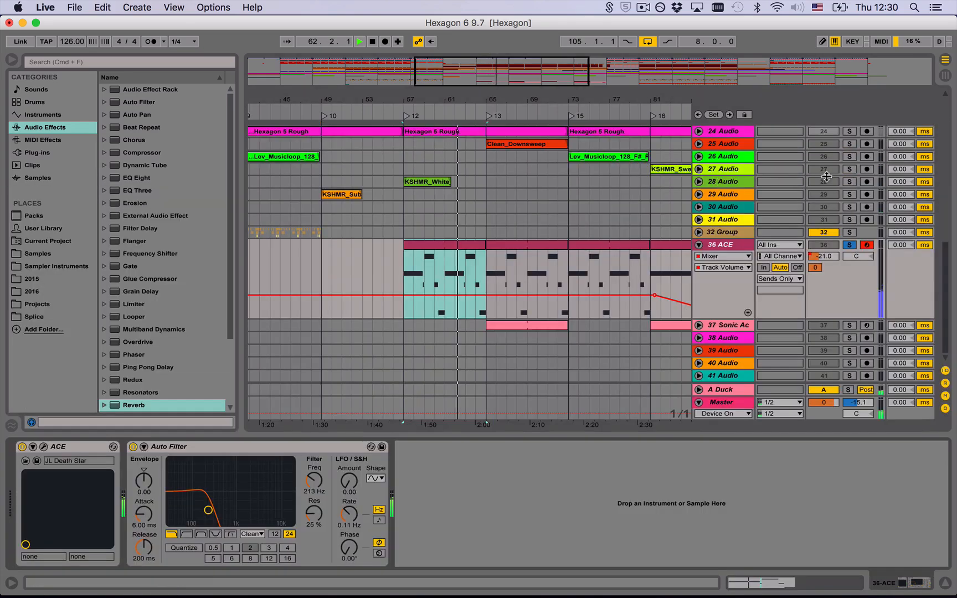
left_click(849, 246)
scroll(506, 222, "up", 10)
scroll(506, 219, "down", 10)
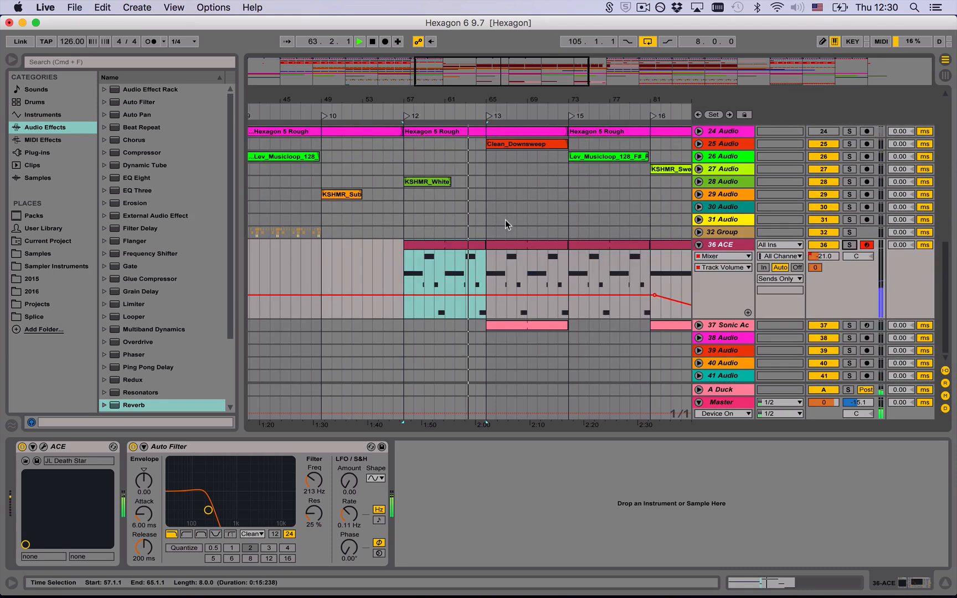
Step: Unfold the 37 Sonic Academy track, show its devices and solo it for playback at bar 65
left_click(699, 326)
left_click(717, 326)
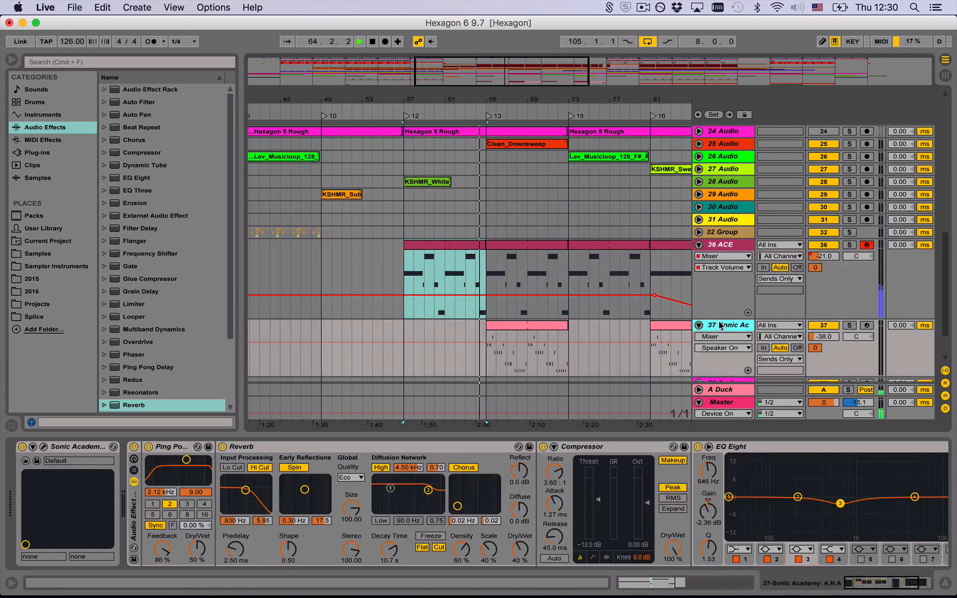
left_click(849, 326)
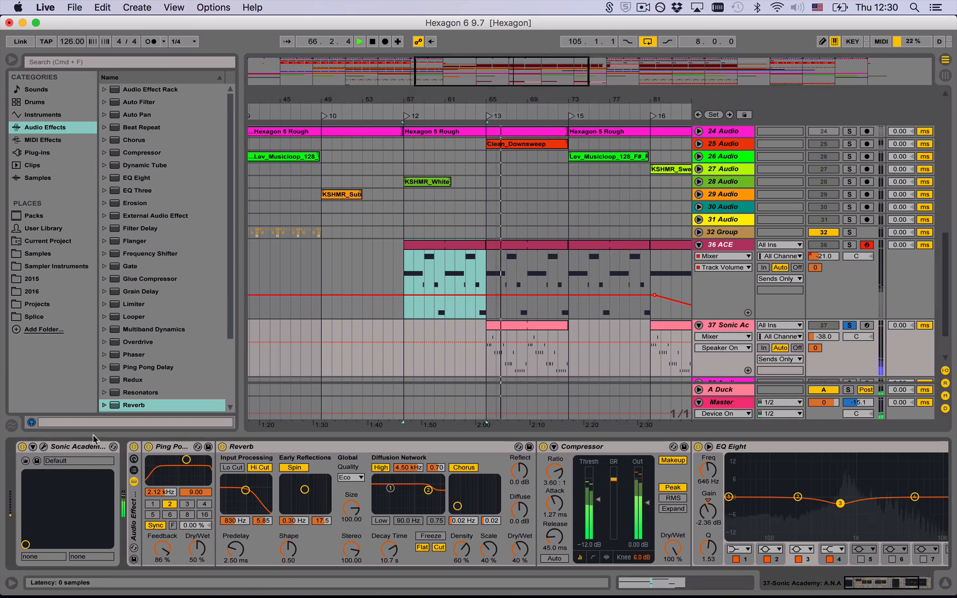
Step: Inspect the 37 Sonic Academy effect chain and compare the sound with its Audio Effect Rack switched off and on
scroll(140, 460, "right", 5)
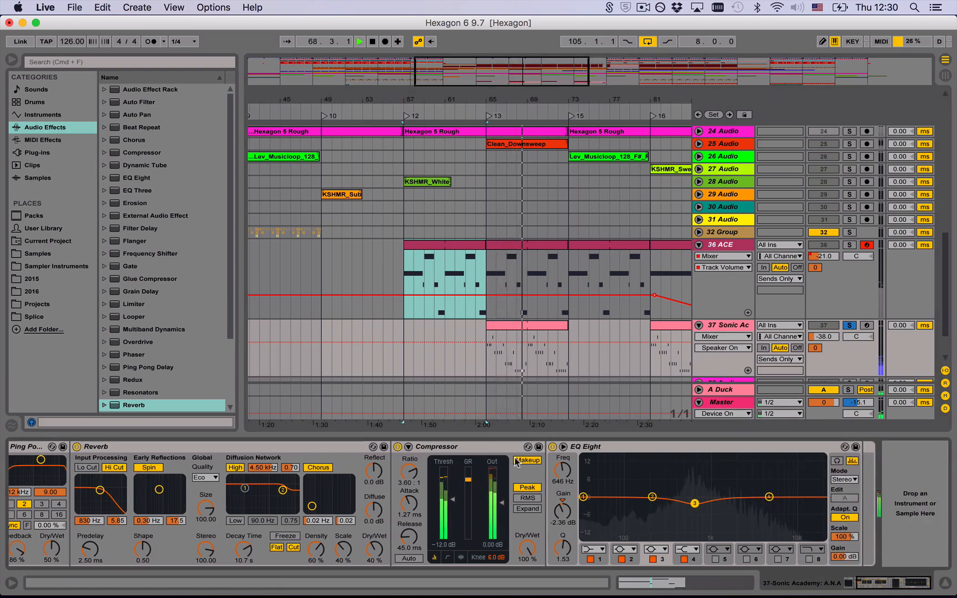
scroll(135, 488, "left", 5)
left_click(134, 447)
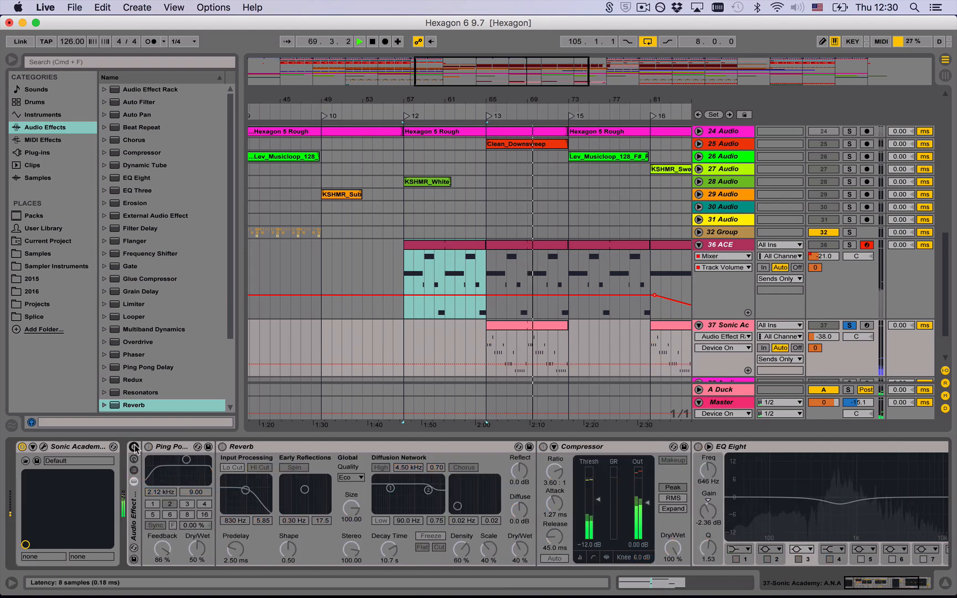
left_click(134, 447)
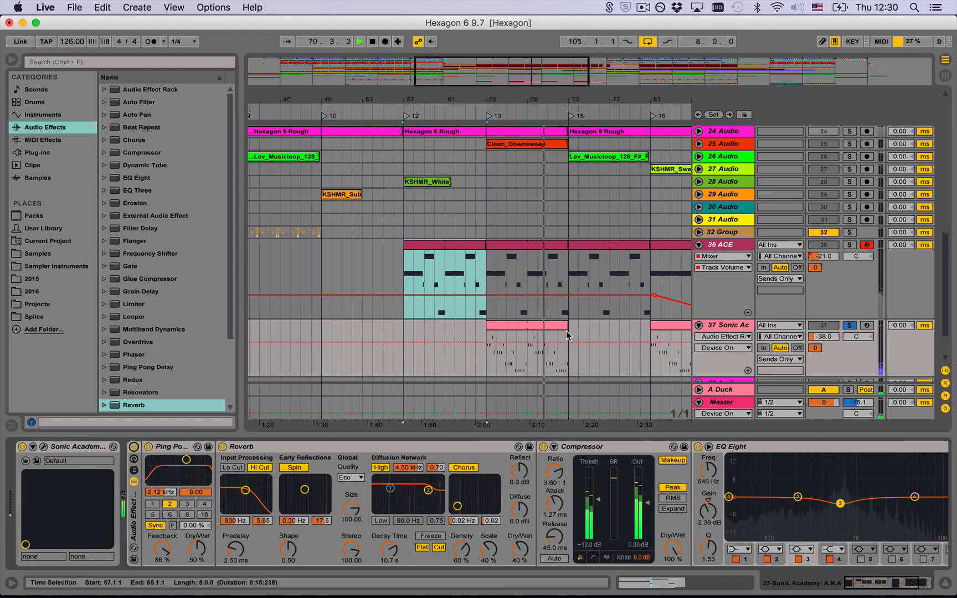
Step: Unsolo the 37 Sonic Academy track and play its clip from bar 65 in the full mix
left_click(543, 325)
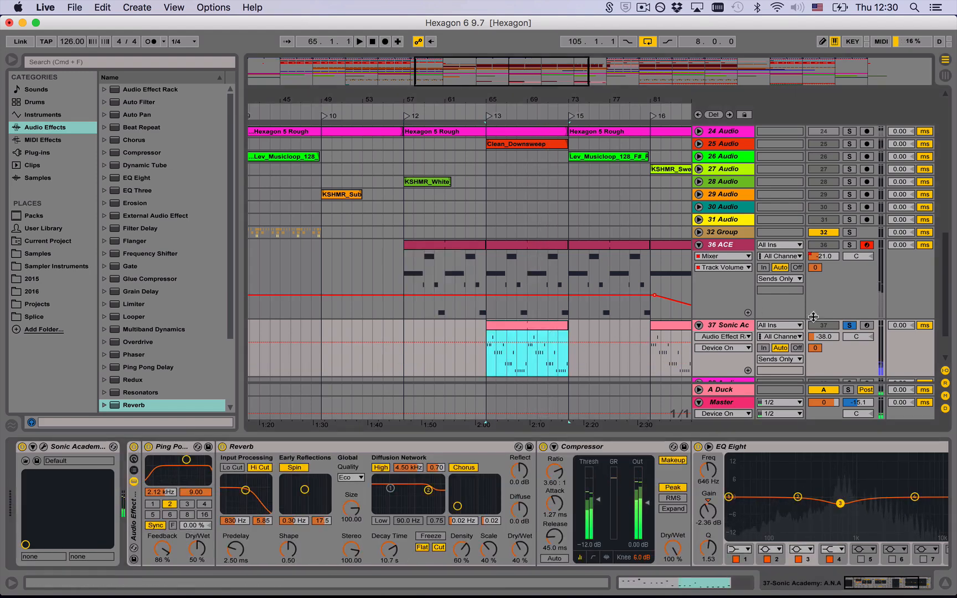
left_click(846, 327)
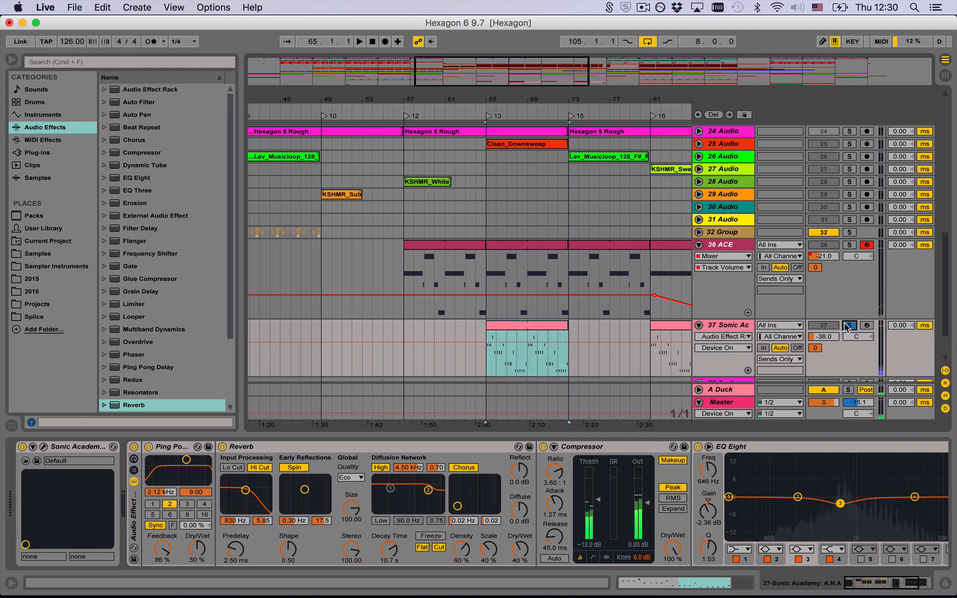
key("space")
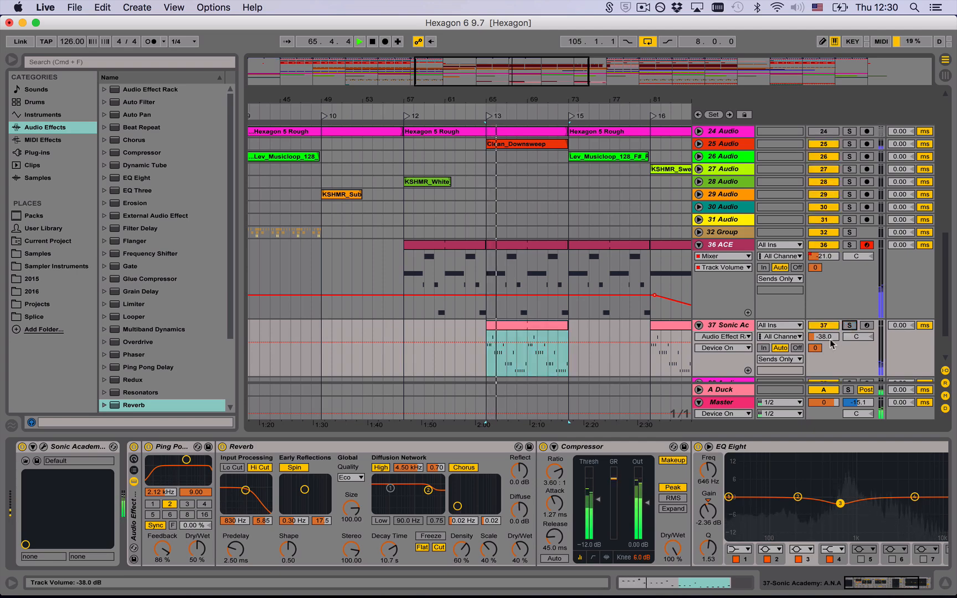
Step: Raise the 37 Sonic Academy track volume to -32.3 dB
left_click_drag(823, 336, 823, 329)
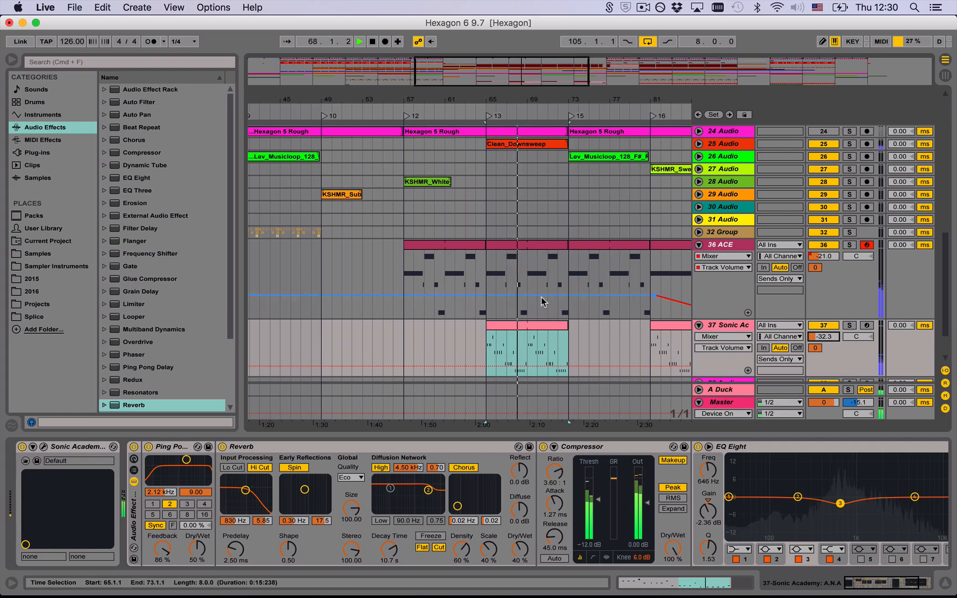
scroll(529, 166, "down", 3)
left_click_drag(525, 98, 525, 96)
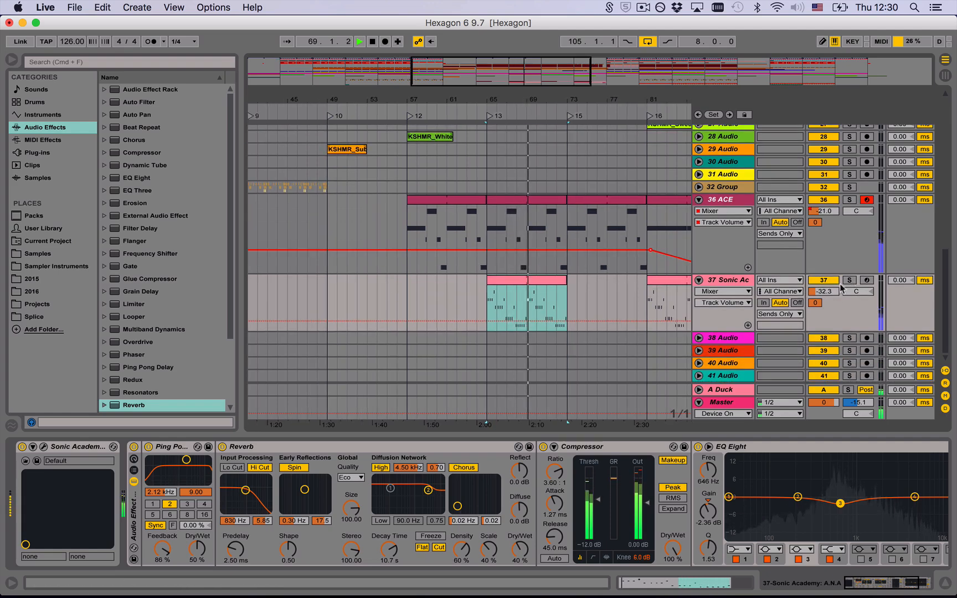
Step: Stop playback and examine the tracks in the transition between bars 81 and 89
key("space")
left_click_drag(587, 102, 587, 58)
left_click_drag(478, 100, 522, 191)
scroll(522, 192, "up", 12)
scroll(521, 192, "down", 12)
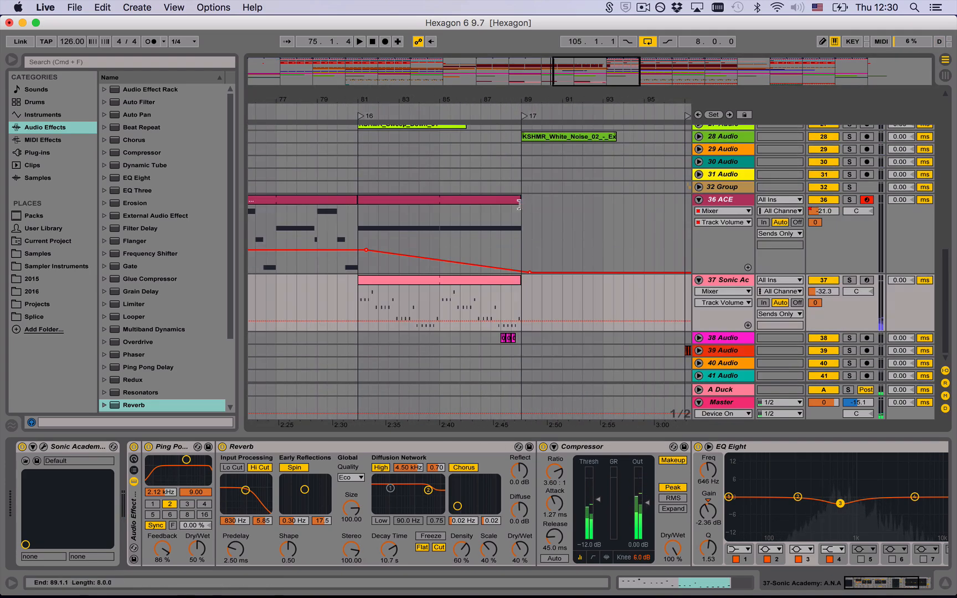
scroll(496, 243, "up", 15)
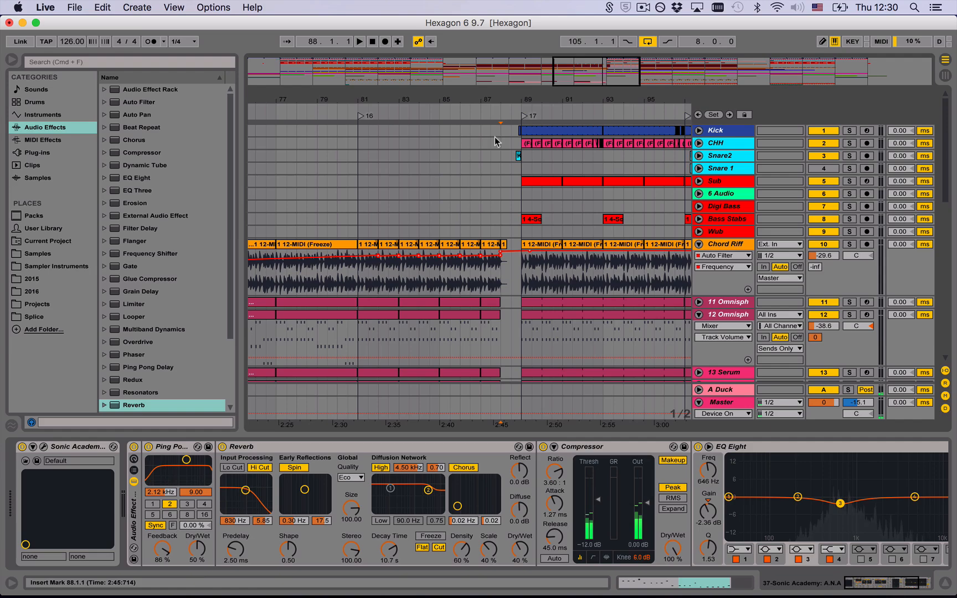
left_click_drag(519, 103, 516, 117)
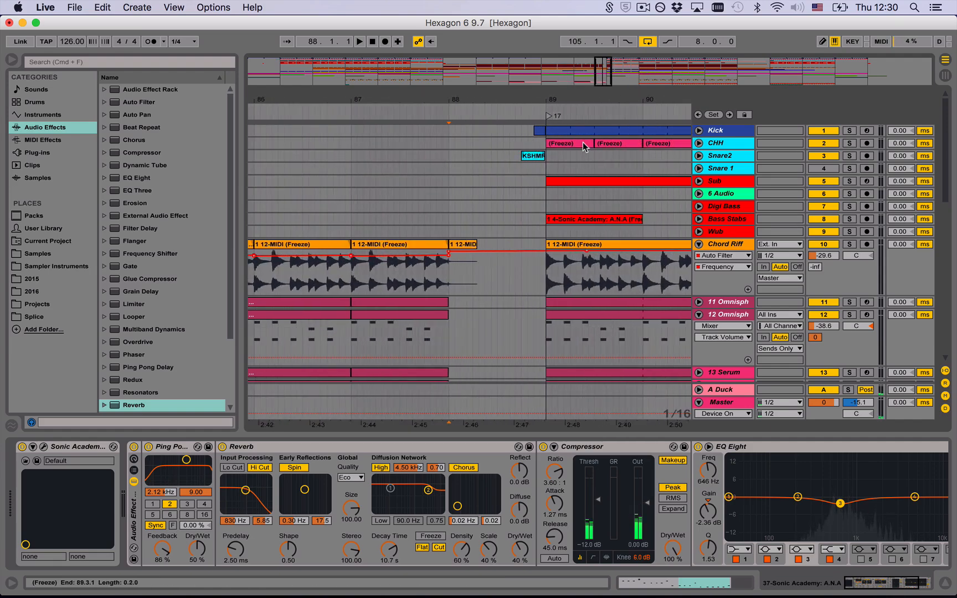
Step: Unfold the 38 Audio track, audition its clips at bar 88 in solo, and replay the transition from bar 87 in the full mix
scroll(511, 177, "down", 15)
left_click(456, 333)
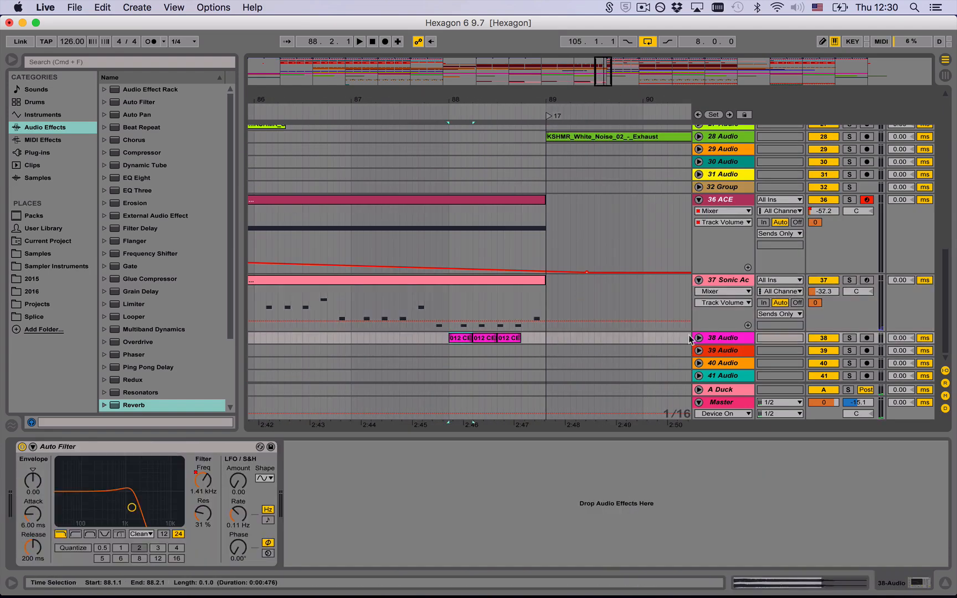
left_click(699, 338)
left_click(849, 332)
key("space")
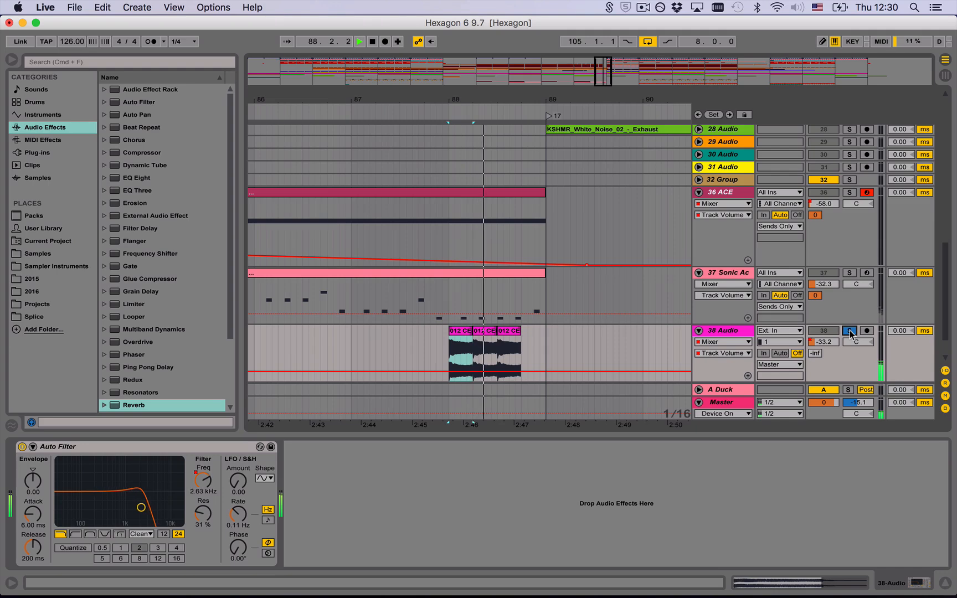
left_click(425, 355)
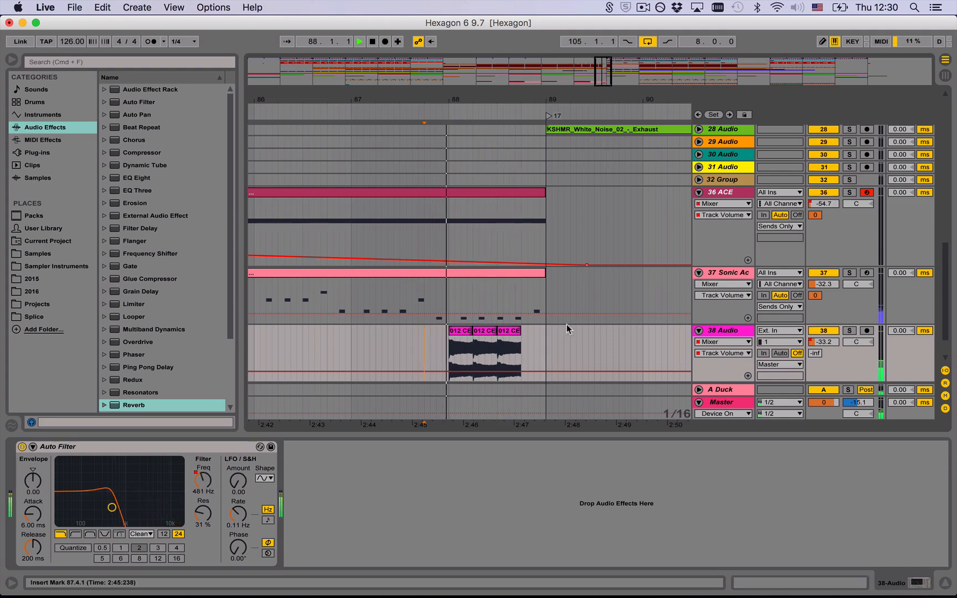
left_click(351, 335)
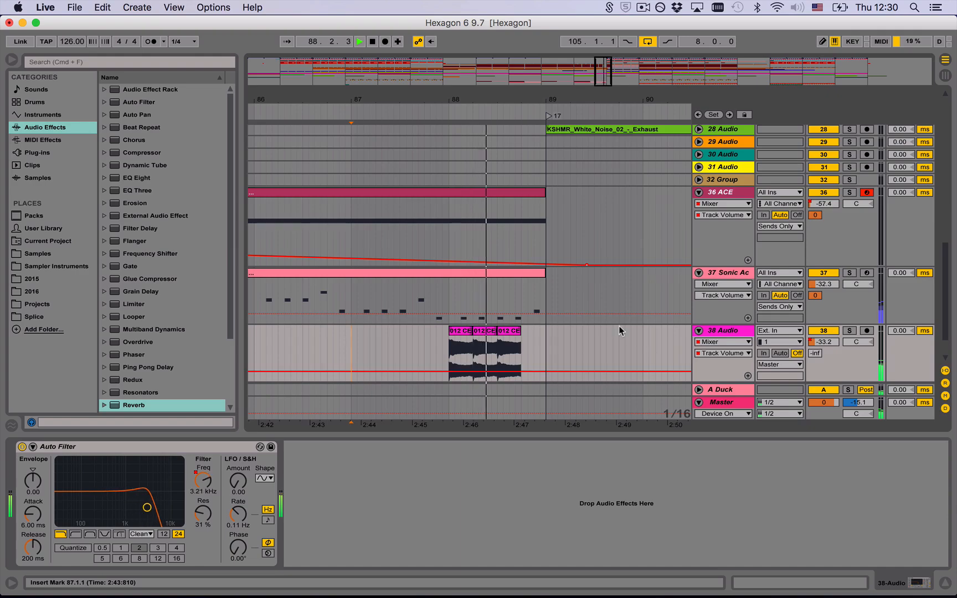
Step: Look over all tracks of the full song as the section from bar 89 plays, and stop playback
scroll(627, 337, "up", 15)
double_click(486, 101)
scroll(560, 295, "down", 10)
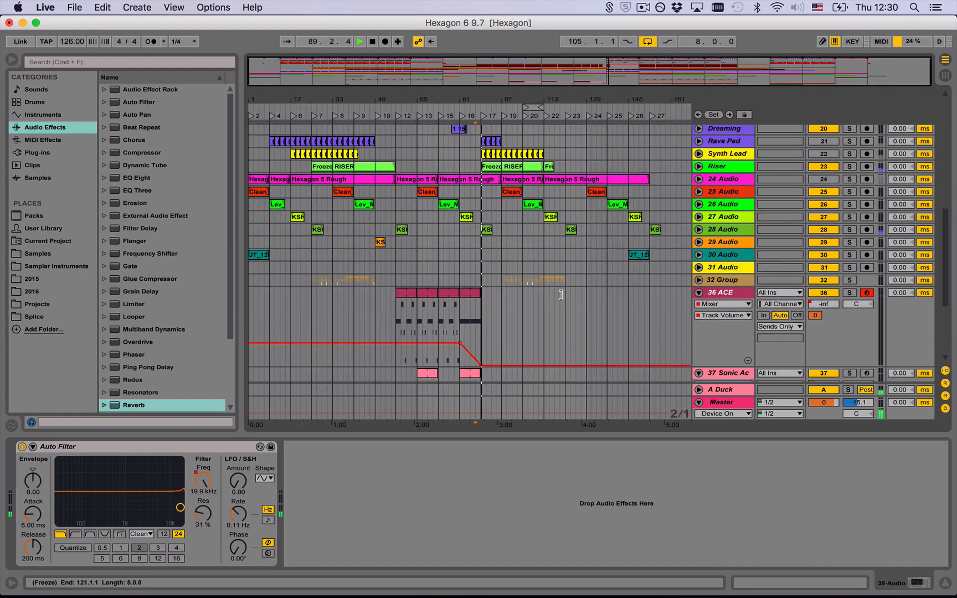
scroll(554, 293, "down", 5)
scroll(532, 299, "up", 10)
scroll(523, 299, "down", 1)
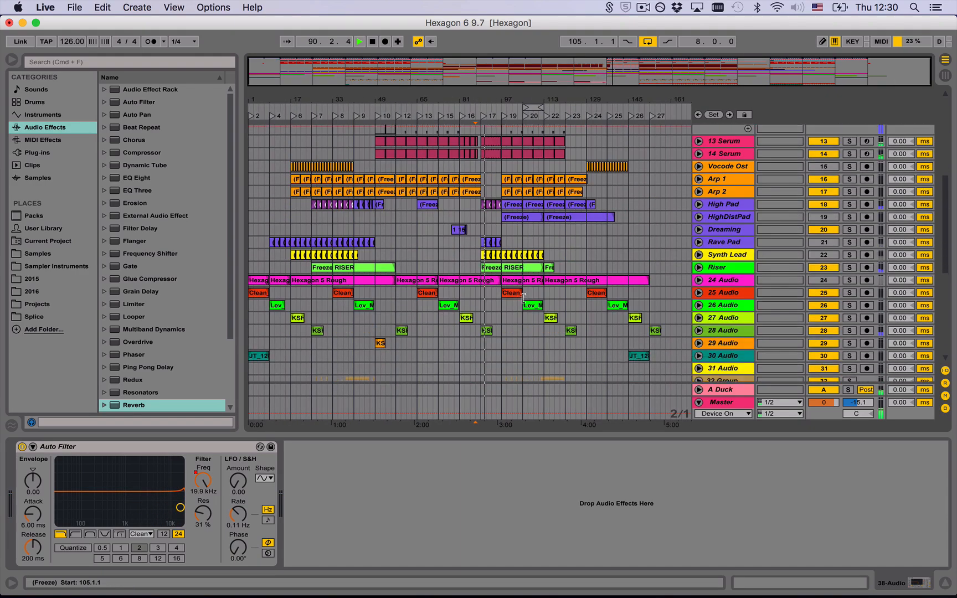
scroll(524, 299, "down", 2)
scroll(521, 297, "up", 10)
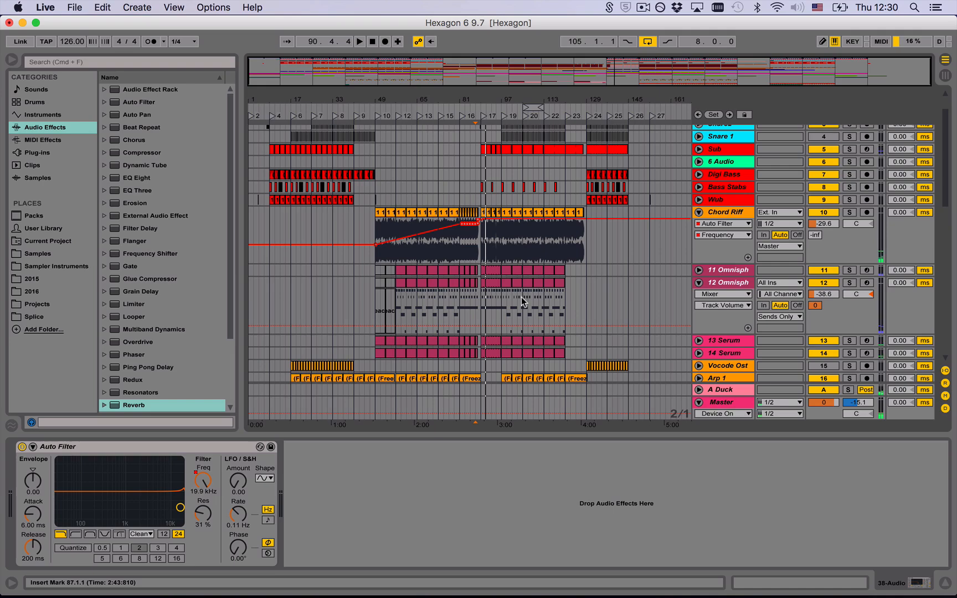
scroll(519, 297, "down", 15)
scroll(507, 305, "up", 5)
Step: Unfold the Riser track and select its Freeze RISER clip at bar 89 to inspect its effects and the surrounding layers
left_click_drag(489, 93, 490, 144)
left_click(700, 190)
left_click(701, 190)
left_click(699, 255)
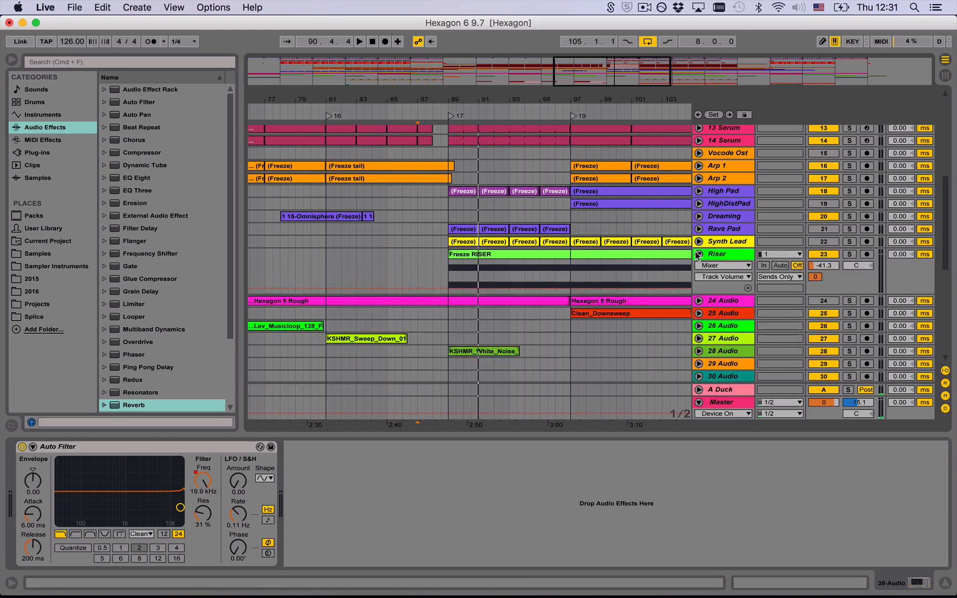
left_click(447, 262)
scroll(716, 201, "up", 3)
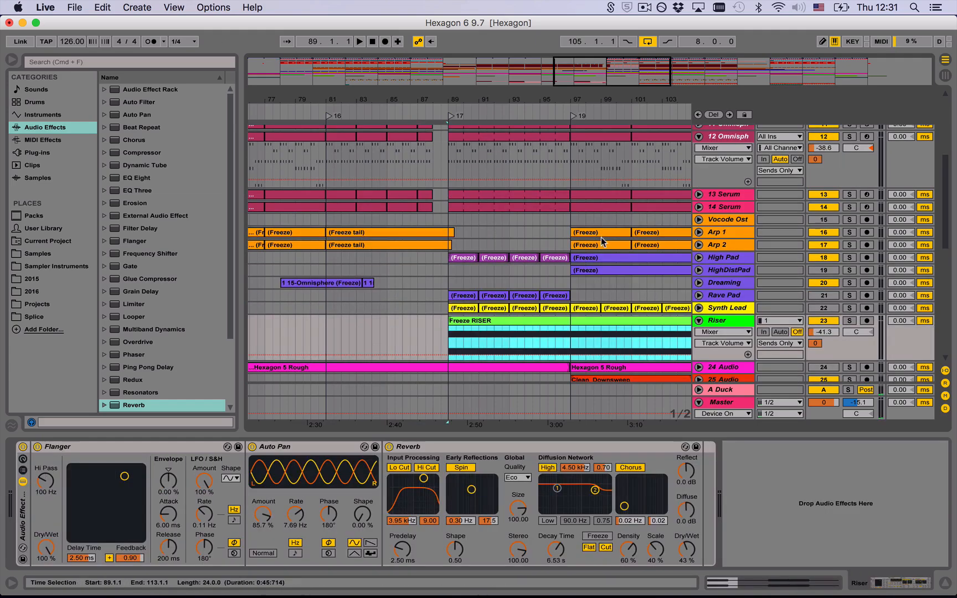
scroll(716, 200, "up", 5)
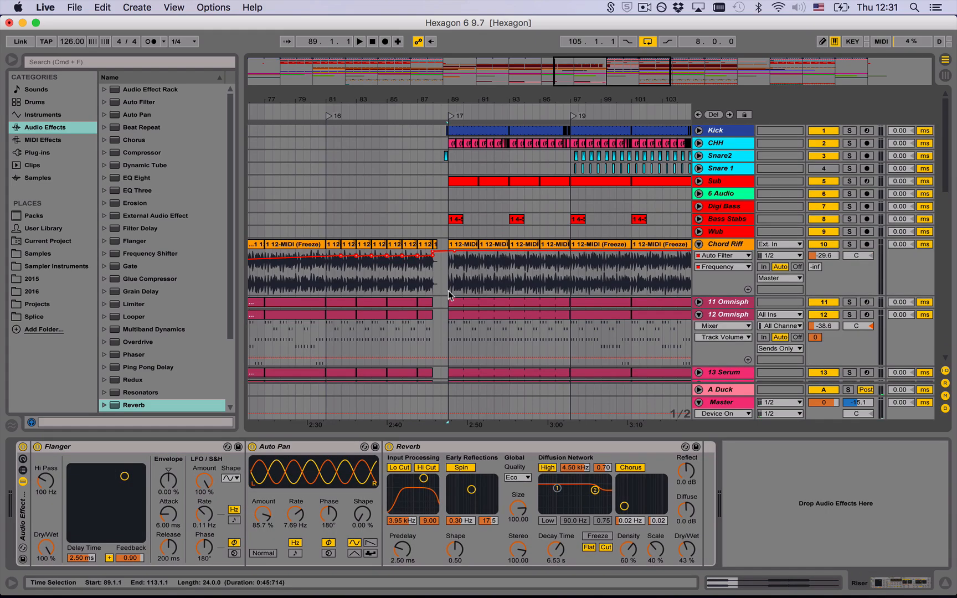
Step: Set the insert marker at bar 97, unfold the 39 Audio track and play it in solo
left_click_drag(517, 100, 516, 53)
scroll(560, 187, "down", 15)
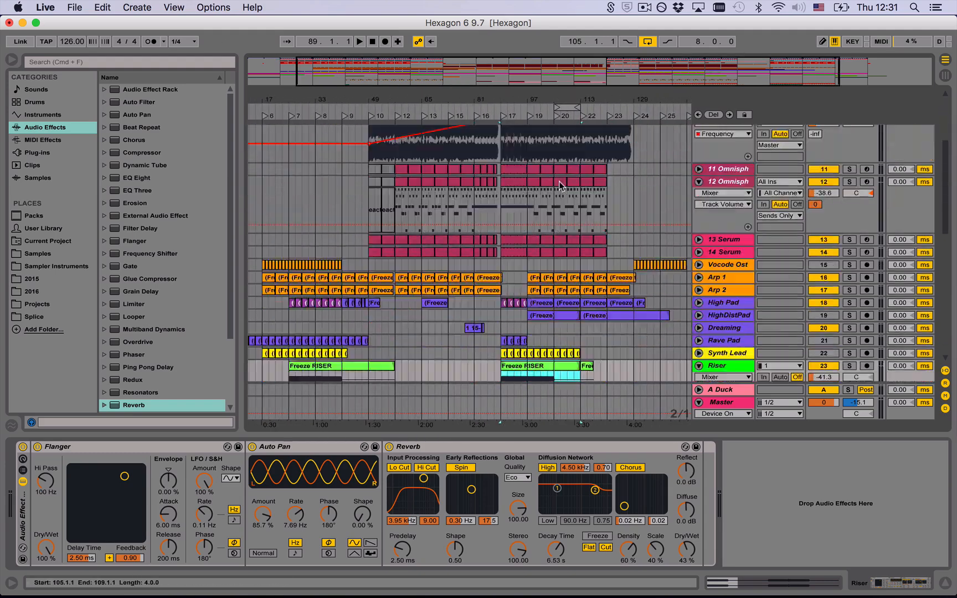
left_click(528, 173)
scroll(528, 173, "down", 3)
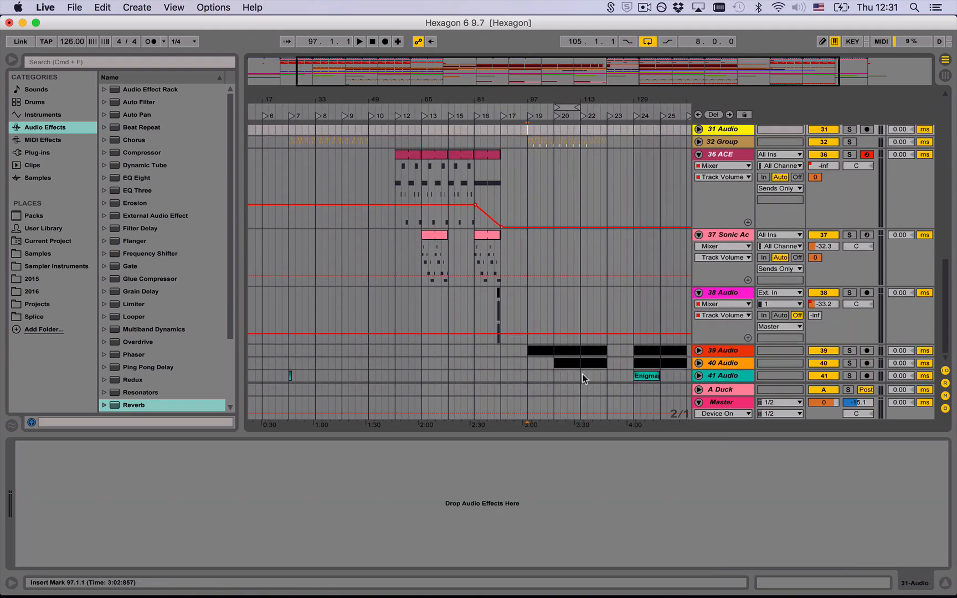
left_click(699, 351)
scroll(657, 351, "down", 3)
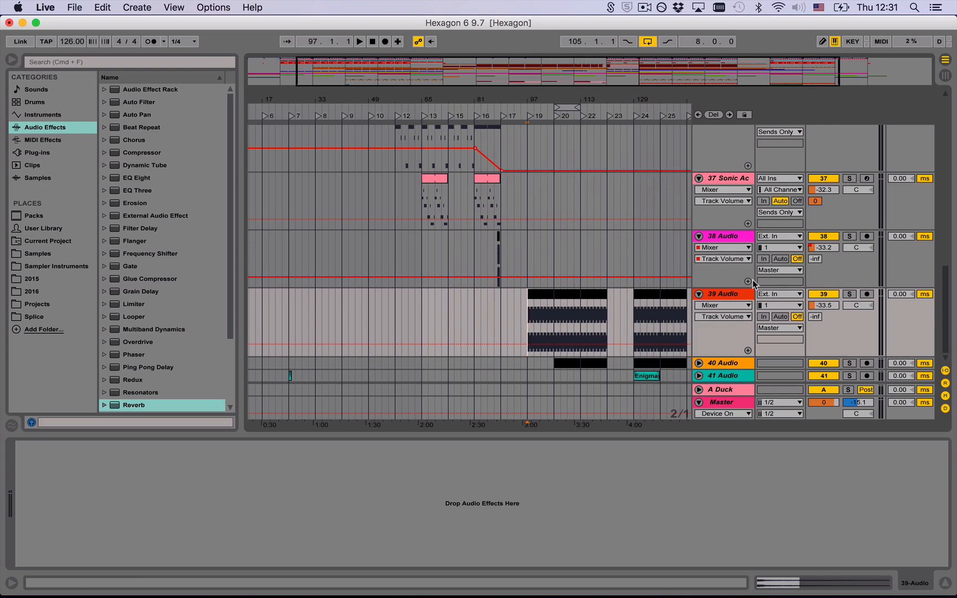
left_click(851, 294)
key("space")
Step: Audition the 40 Audio track in solo from bar 105, unsolo it and replay the section in the full mix
left_click(555, 363)
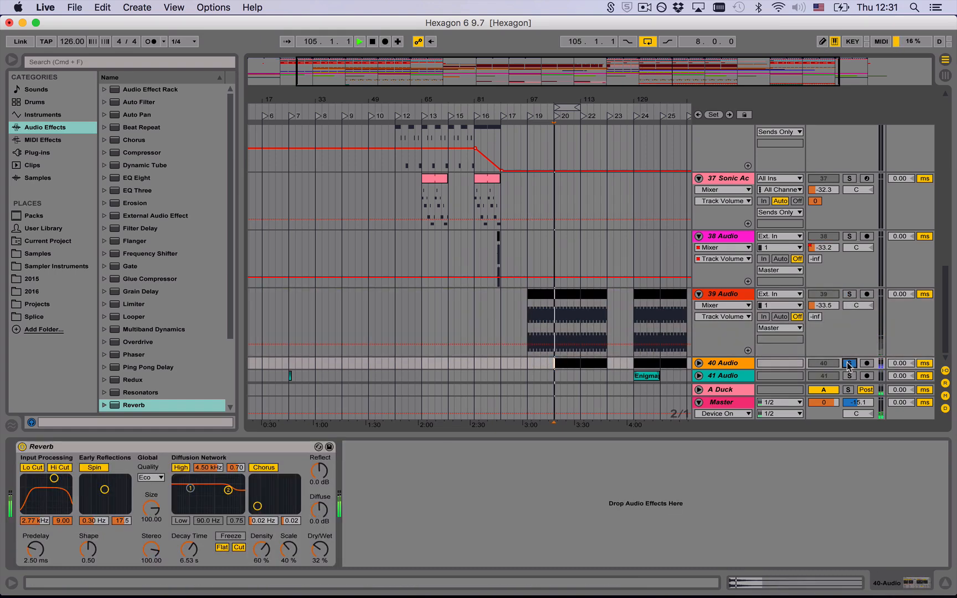
left_click(849, 363)
key("space")
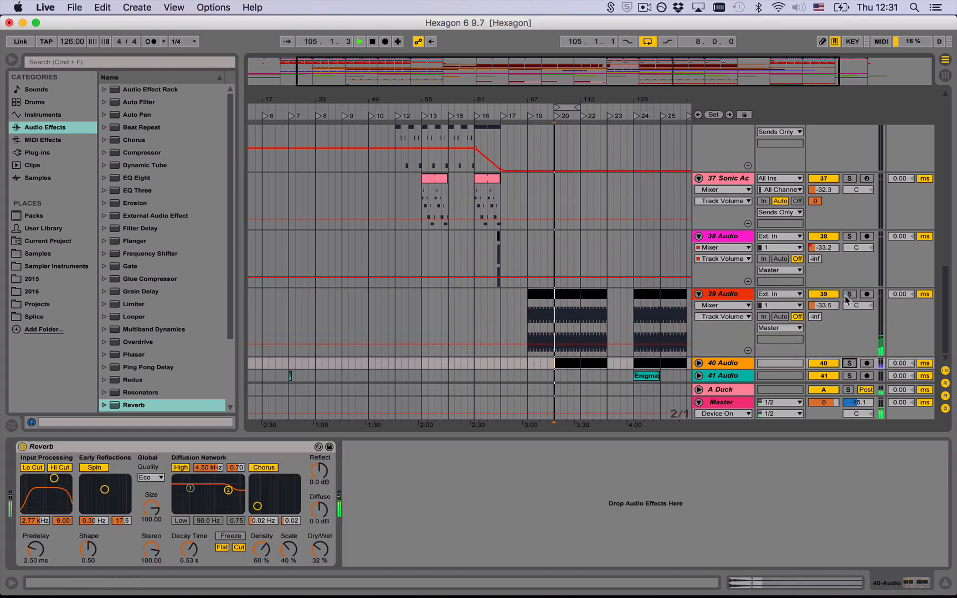
Step: Fold all tracks and look over the arrangement while the section from bar 105 plays
left_click(698, 293, "alt")
scroll(588, 263, "up", 10)
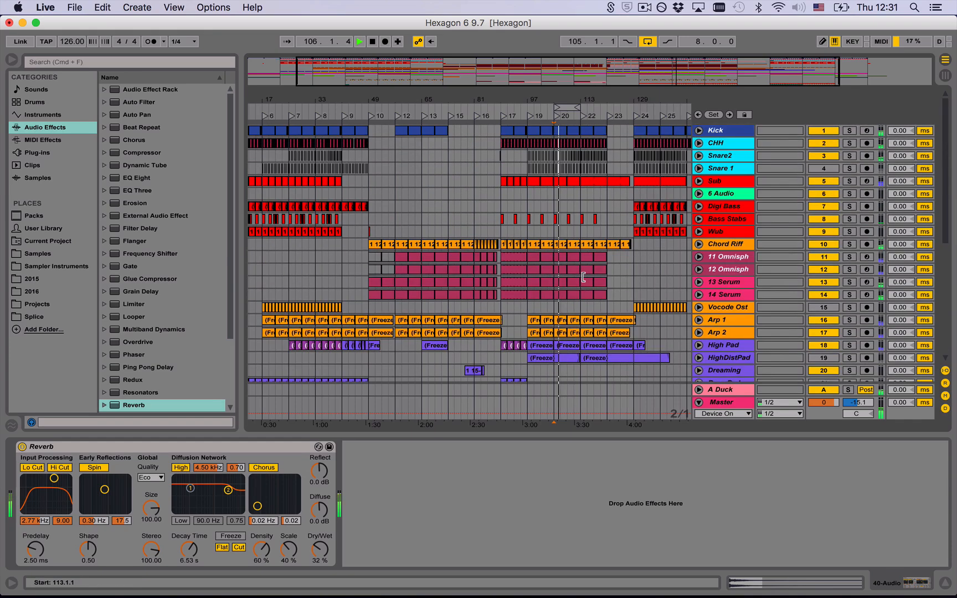
scroll(582, 270, "down", 6)
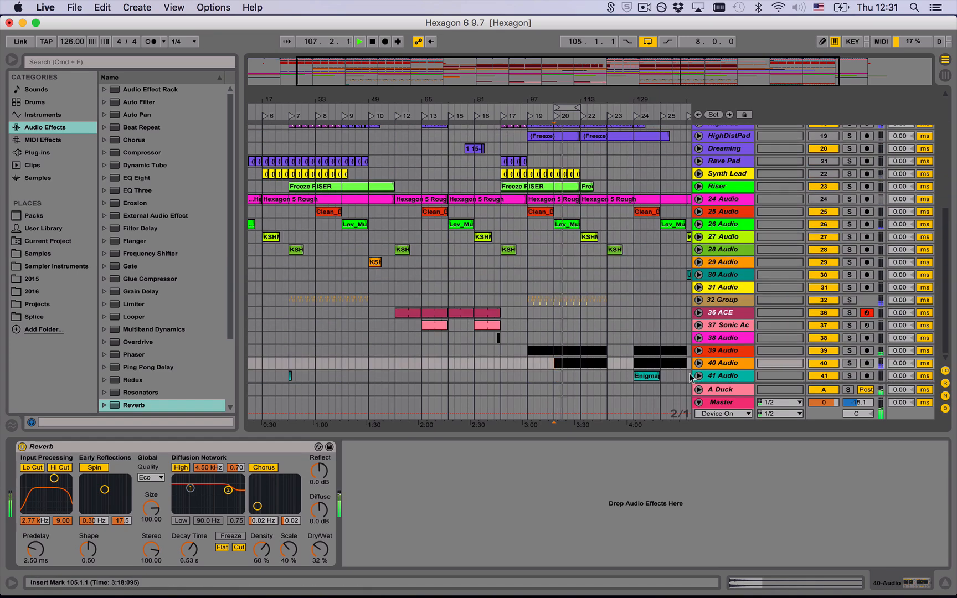
scroll(663, 355, "up", 5)
scroll(663, 354, "up", 1)
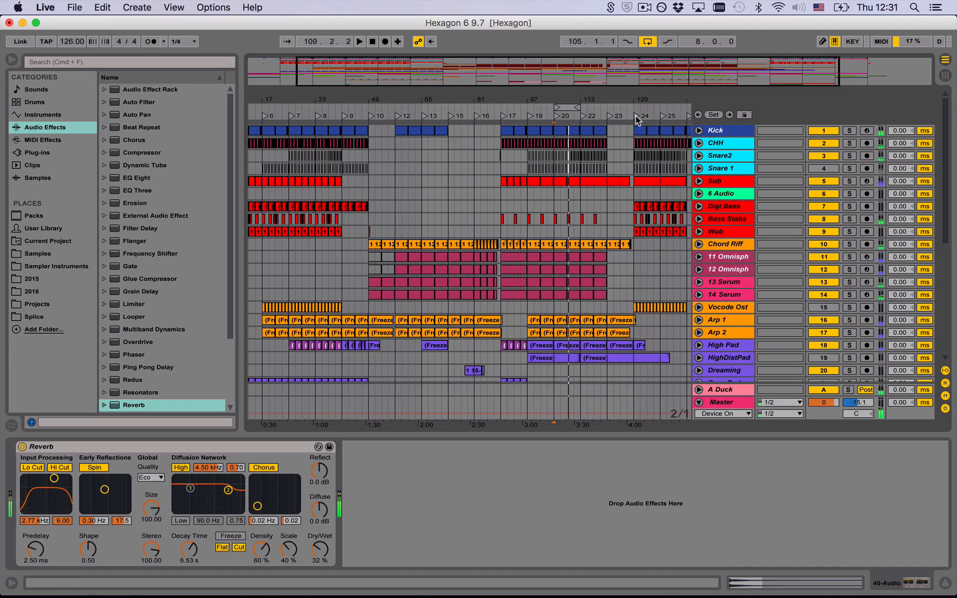
Step: Unfold the 41 Audio track, select its Enigmapiercer_01 clip at bar 129 and play the lead-in to it
scroll(638, 165, "down", 10)
left_click(646, 378)
key("space")
left_click(698, 375)
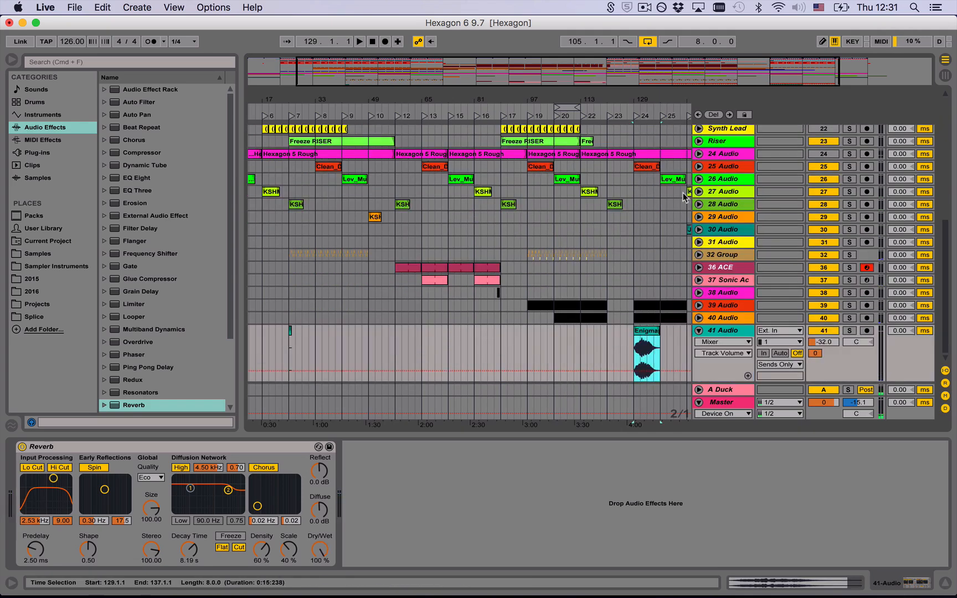
left_click_drag(663, 99, 663, 161)
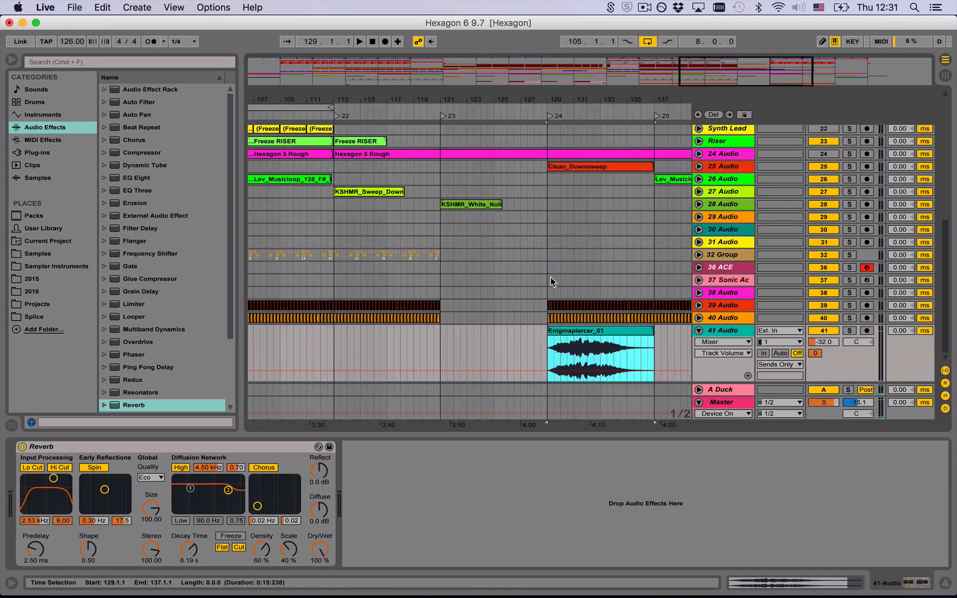
left_click(528, 113)
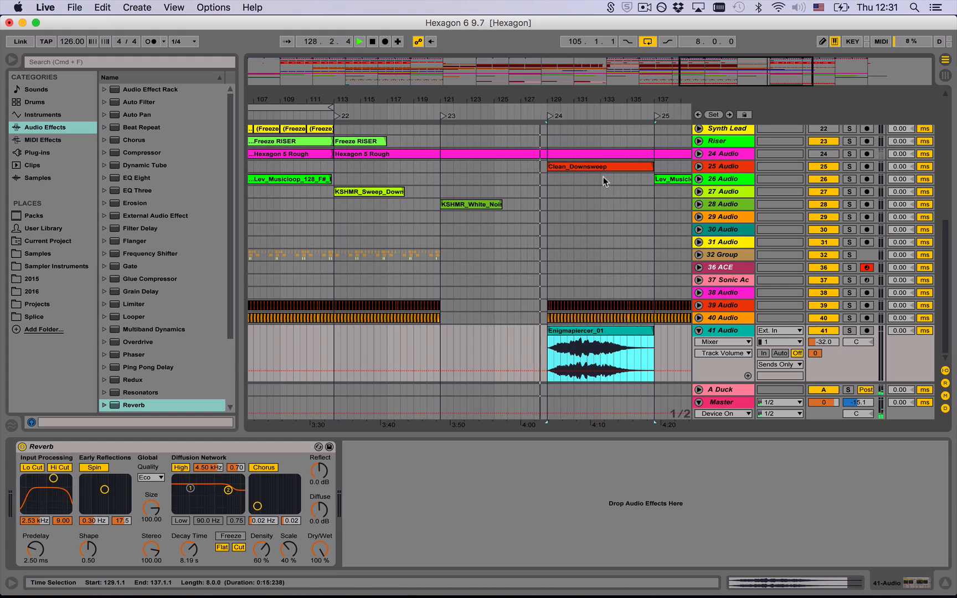
Step: Compare the 41 Audio effect in solo and in the full mix, and stop playback
left_click(851, 331)
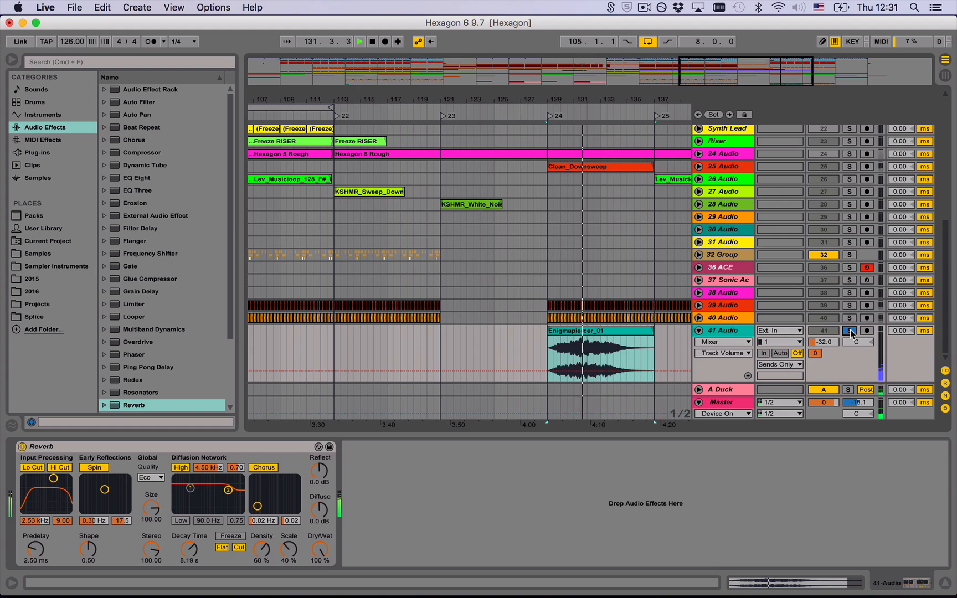
left_click(851, 332)
double_click(592, 80)
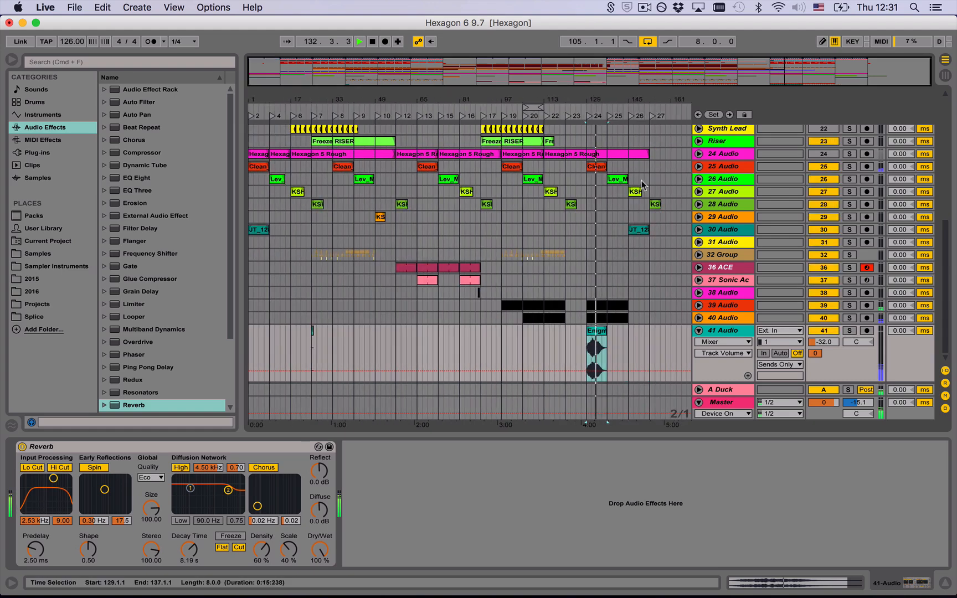
left_click(602, 333)
key("space")
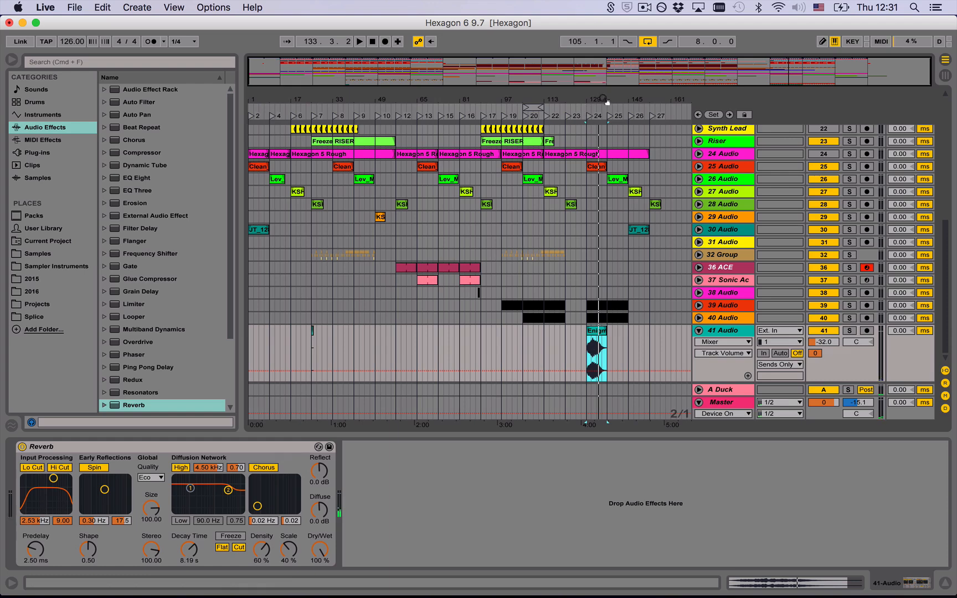
Step: Select the 41 Audio track and examine the section around bar 129 against the whole arrangement
left_click_drag(600, 101, 609, 166)
left_click(717, 332)
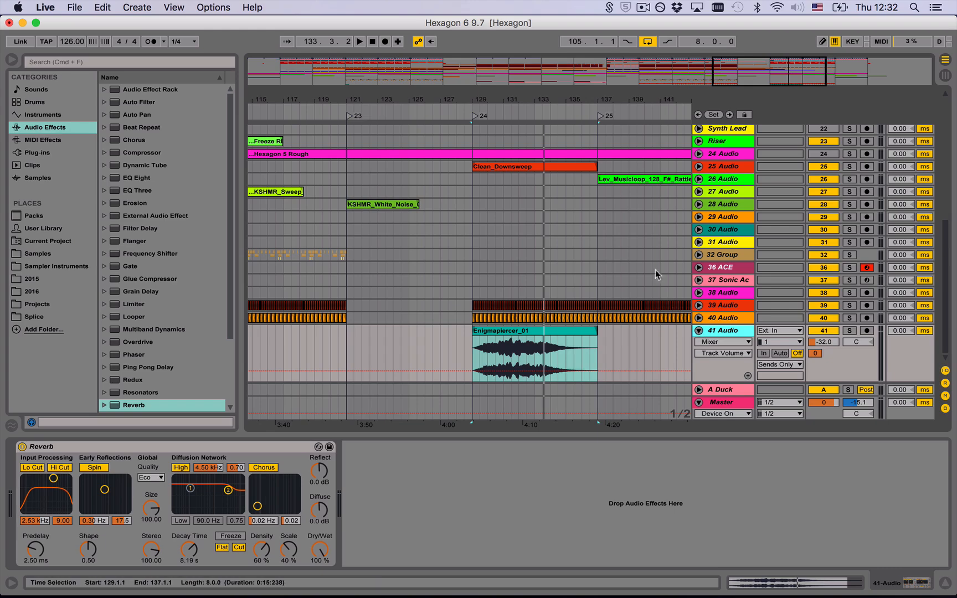
double_click(640, 102)
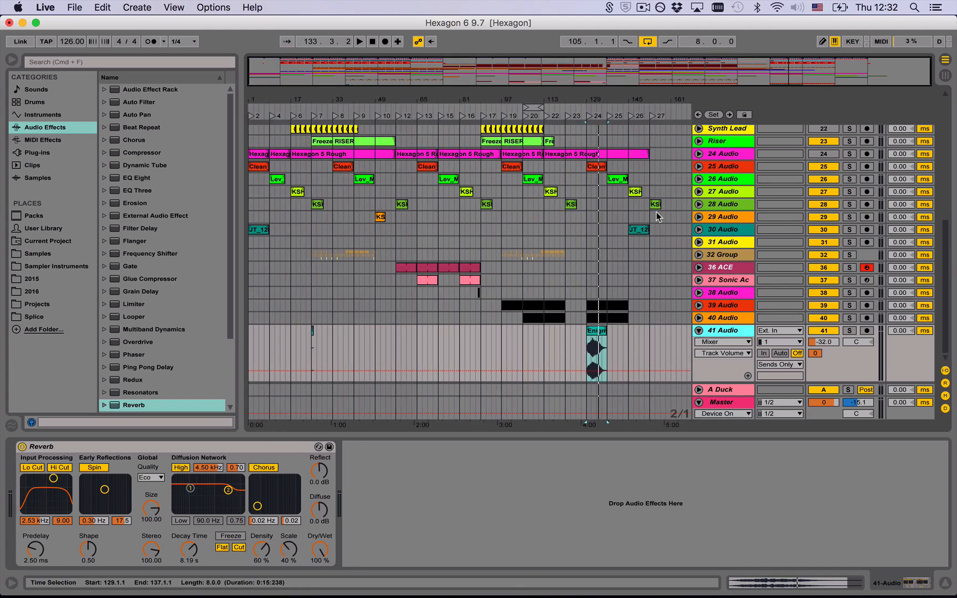
scroll(579, 244, "up", 10)
scroll(595, 230, "down", 10)
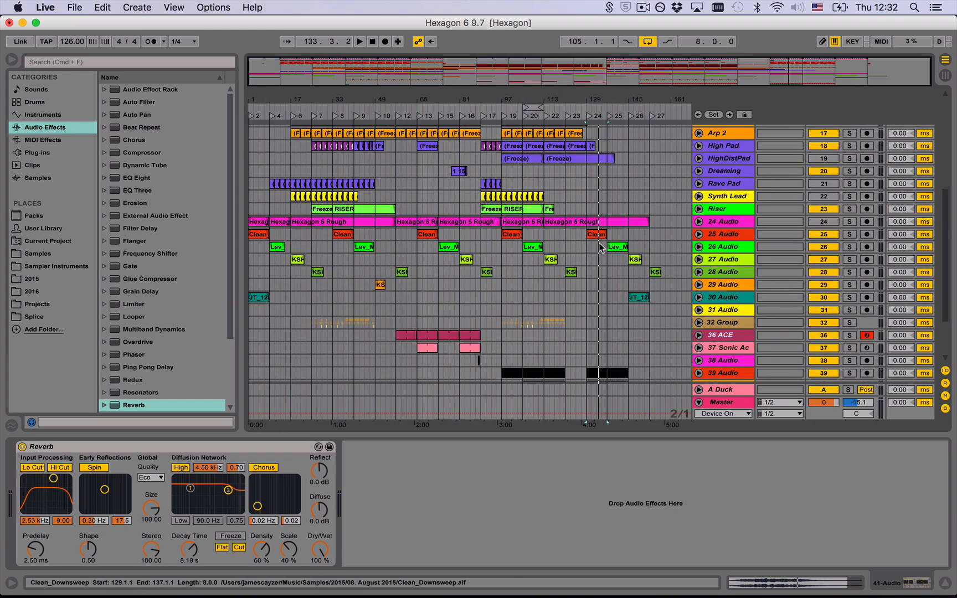
Step: Unfold the 30 Audio track and play its JT_128_A_FlowHarmony clip from bar 145
left_click(699, 231)
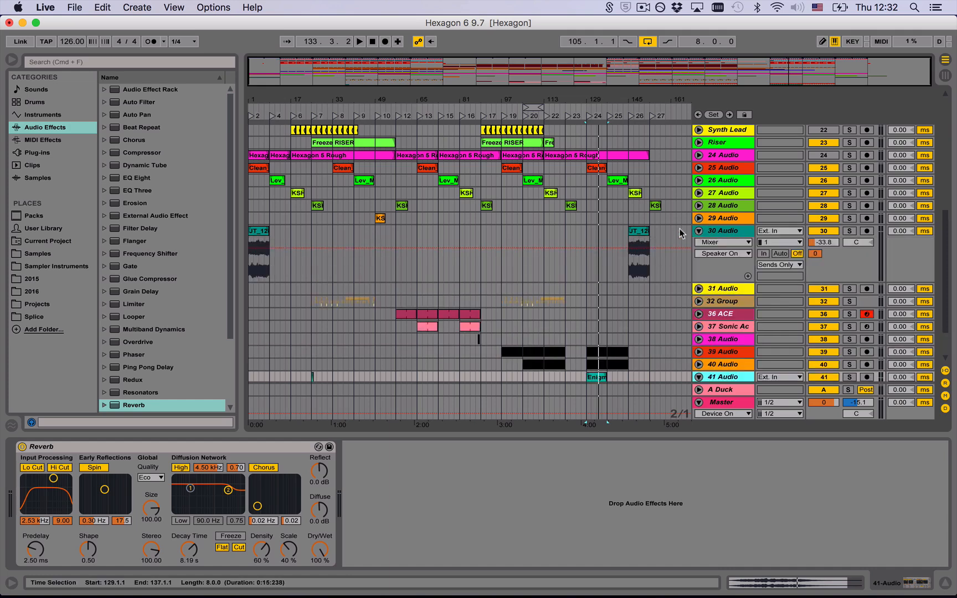
left_click(640, 235)
key("space")
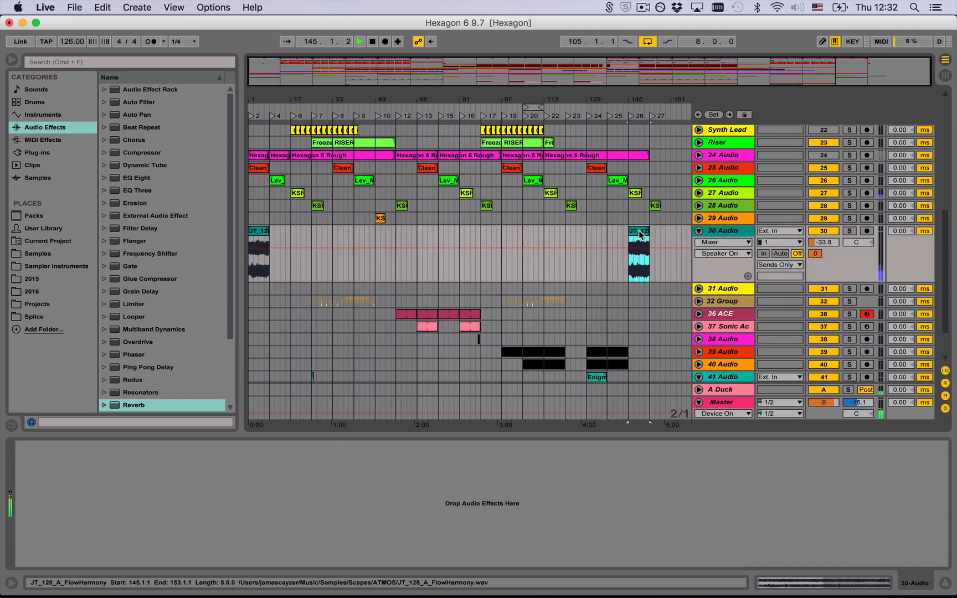
Step: Compare the outro with the 30 Audio track muted and unmuted, and stop playback
left_click(823, 231)
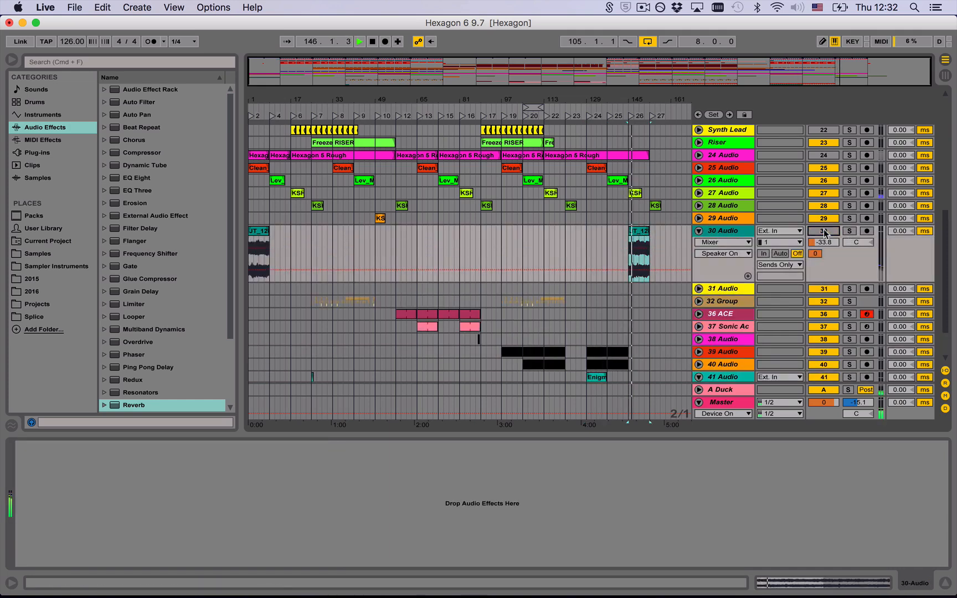
left_click(824, 232)
scroll(679, 222, "down", 3)
key("space")
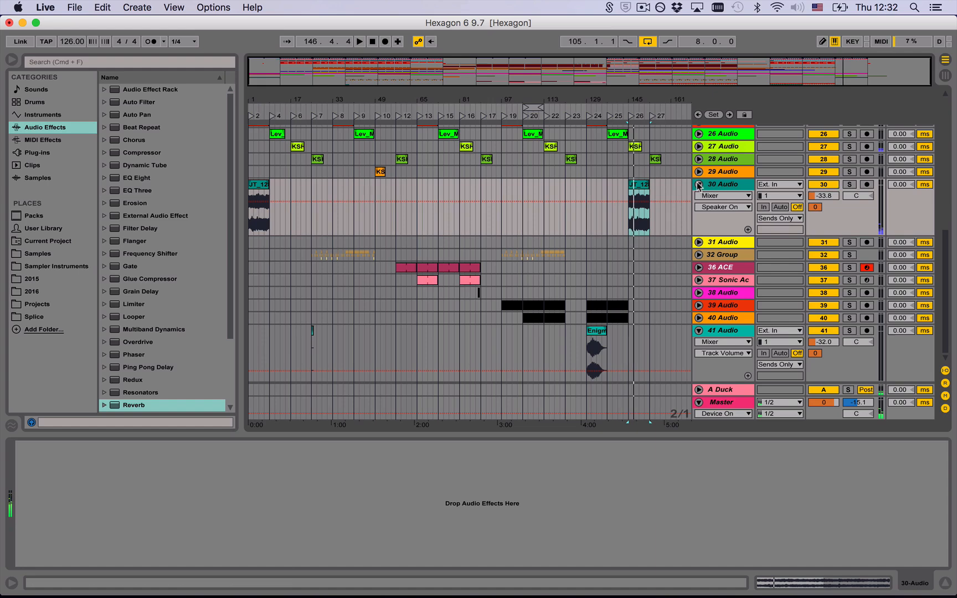
Step: Fold the 30 Audio and 41 Audio tracks and look over the complete arrangement, including the Chord Riff track
scroll(628, 248, "up", 10)
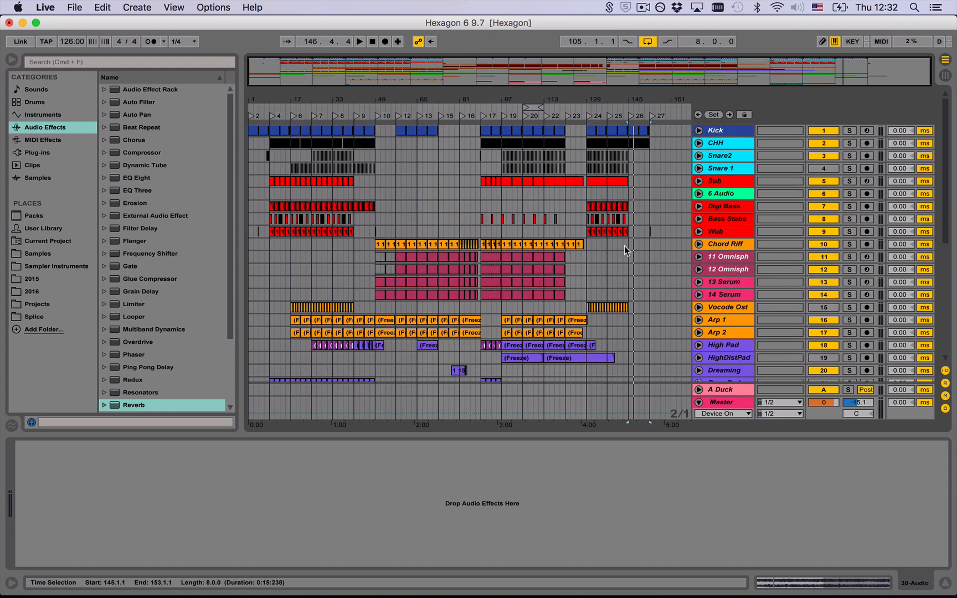
scroll(637, 232, "down", 10)
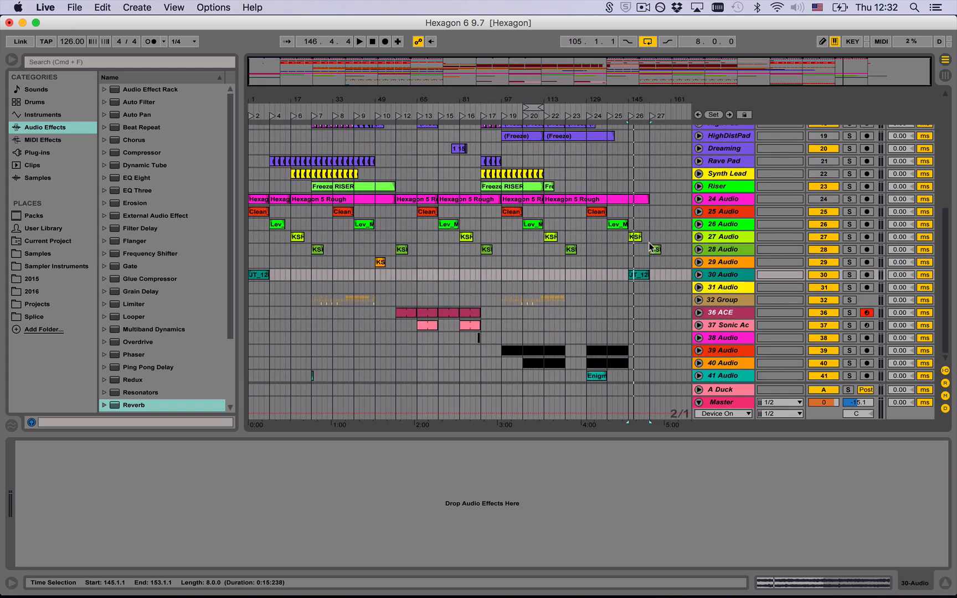
scroll(648, 244, "up", 10)
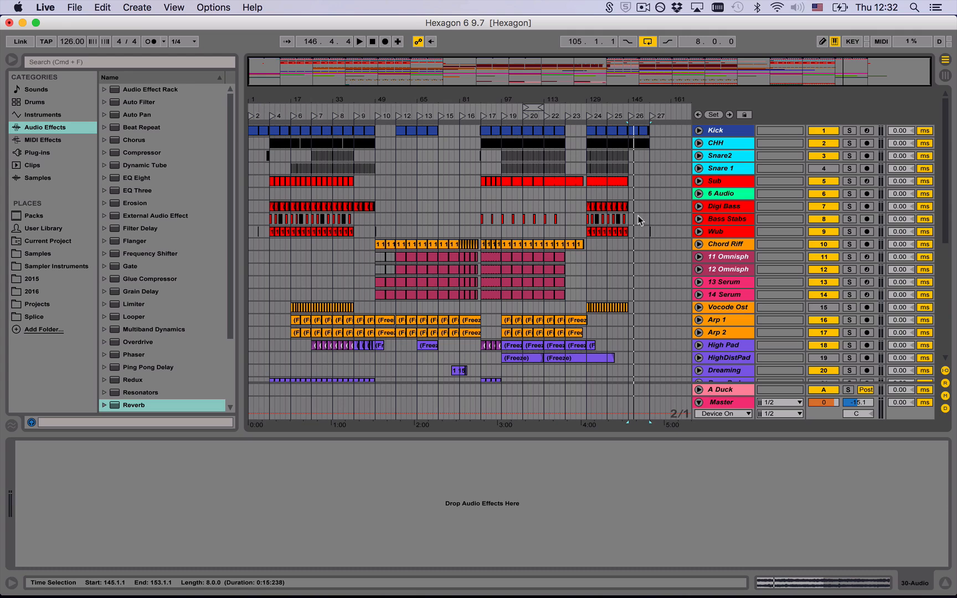
left_click(699, 245)
left_click(699, 245)
Step: Select the HighDistPad track, briefly view its unfolded lane and fold it again
scroll(659, 285, "down", 10)
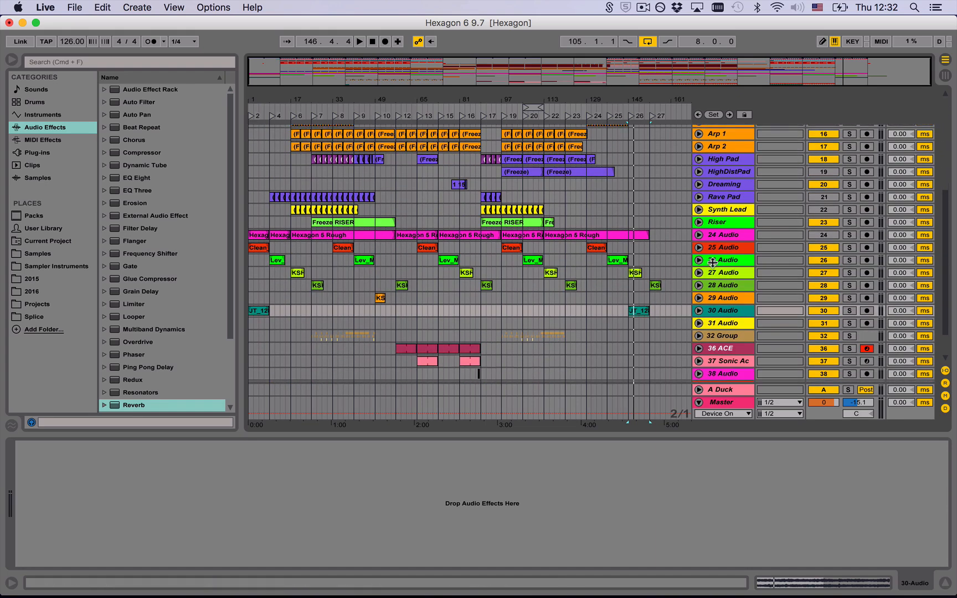
left_click(722, 173)
left_click(699, 171)
left_click(699, 172)
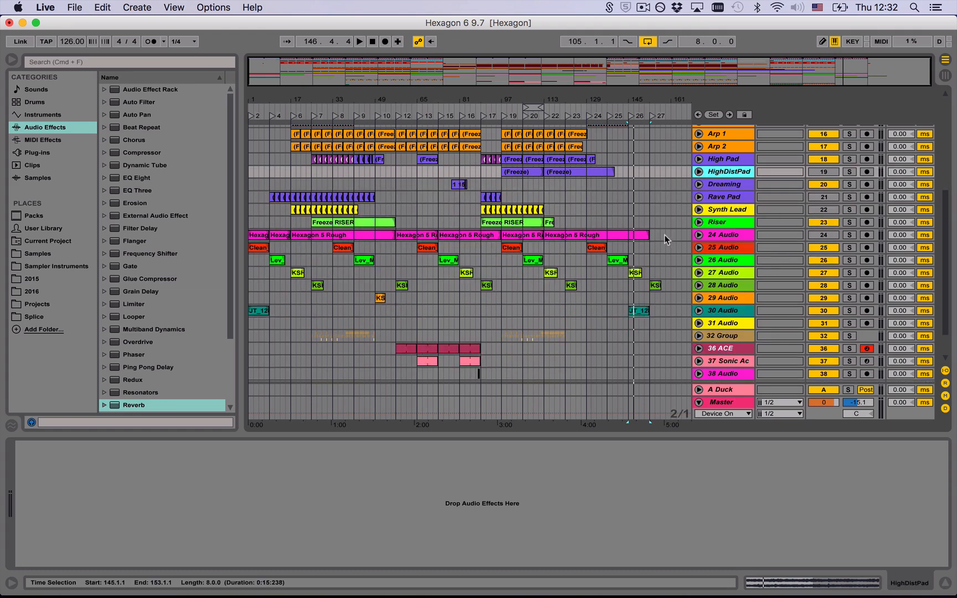
scroll(667, 249, "up", 5)
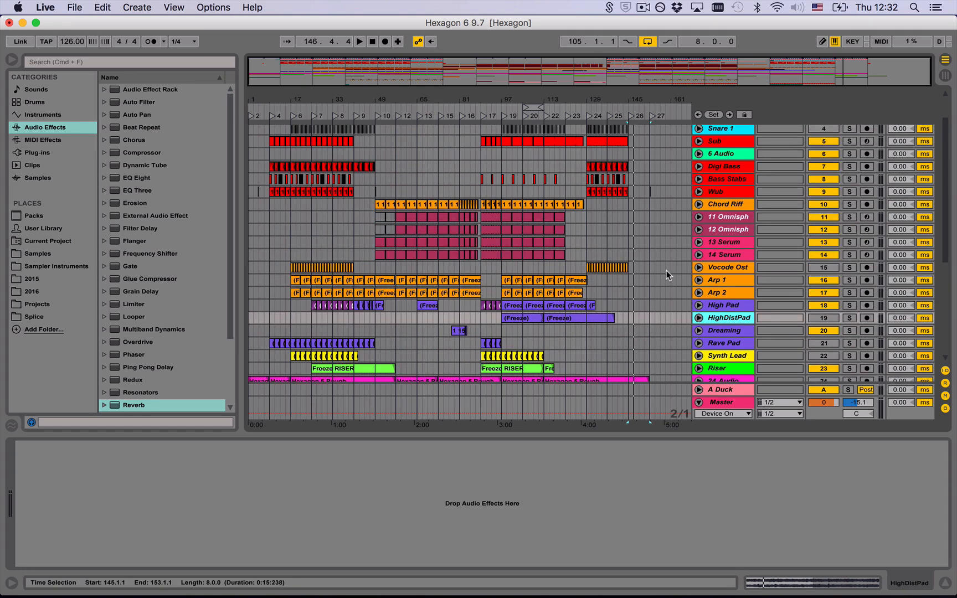